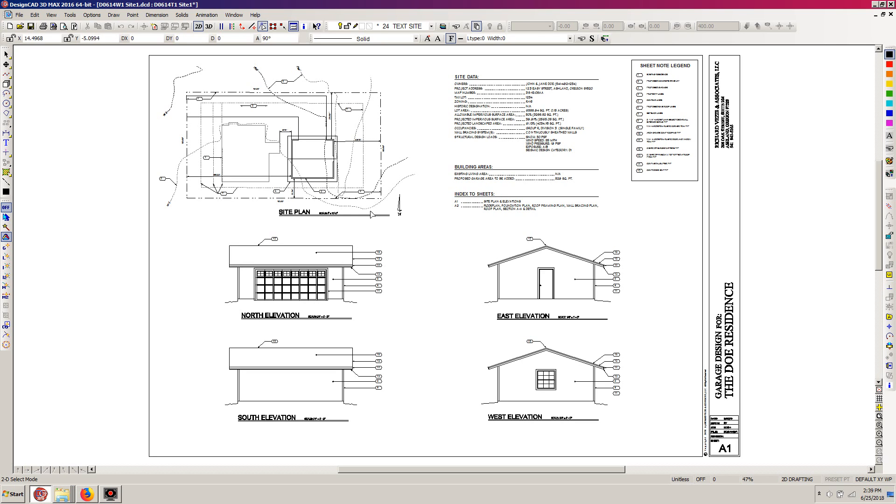
Create a new blank drawing, and open the Simpson Strong-Tie website in Firefox
click(10, 26)
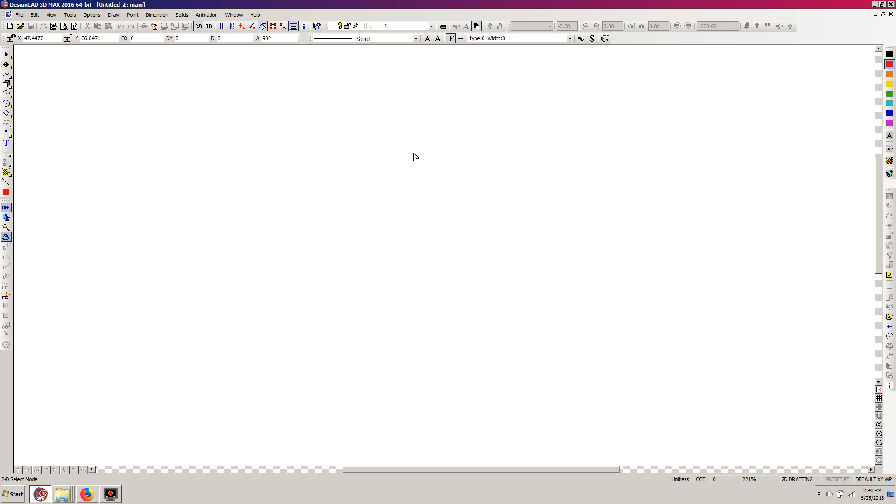
click(87, 495)
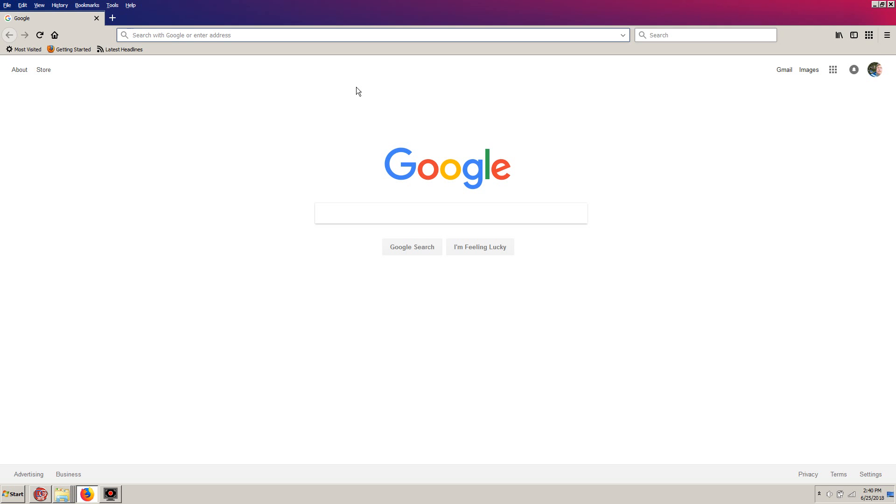
text(simp)
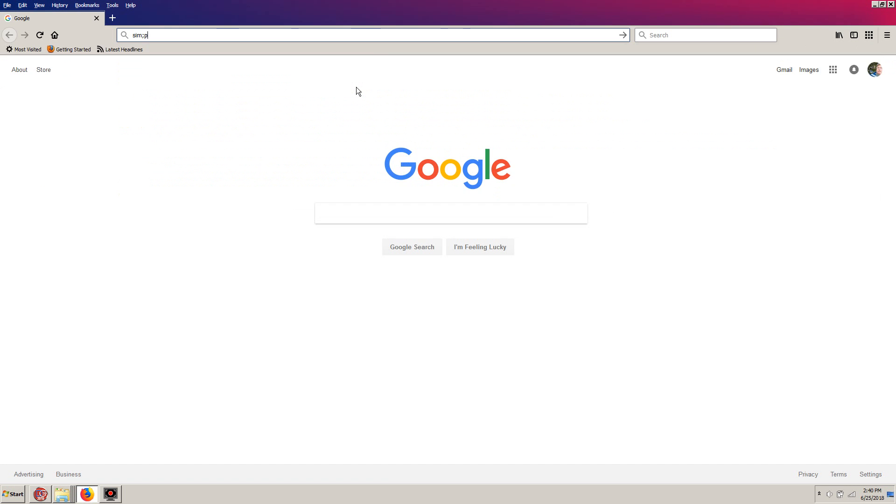
text(son)
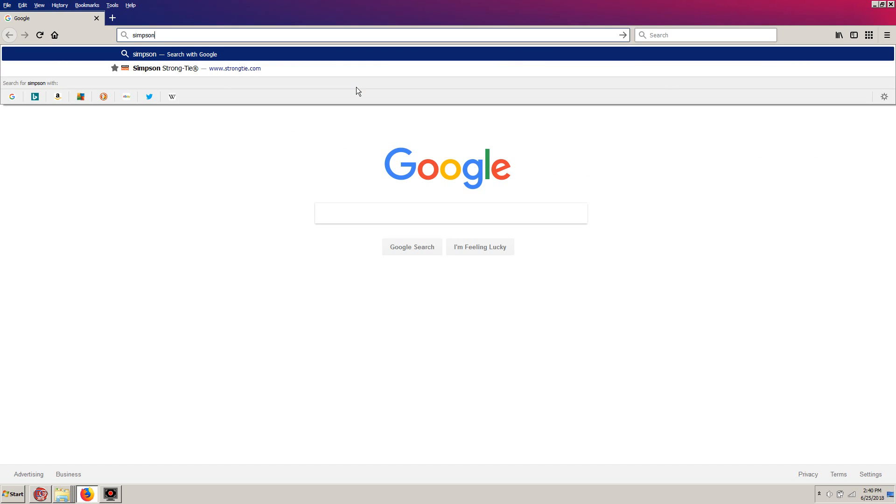
click(185, 69)
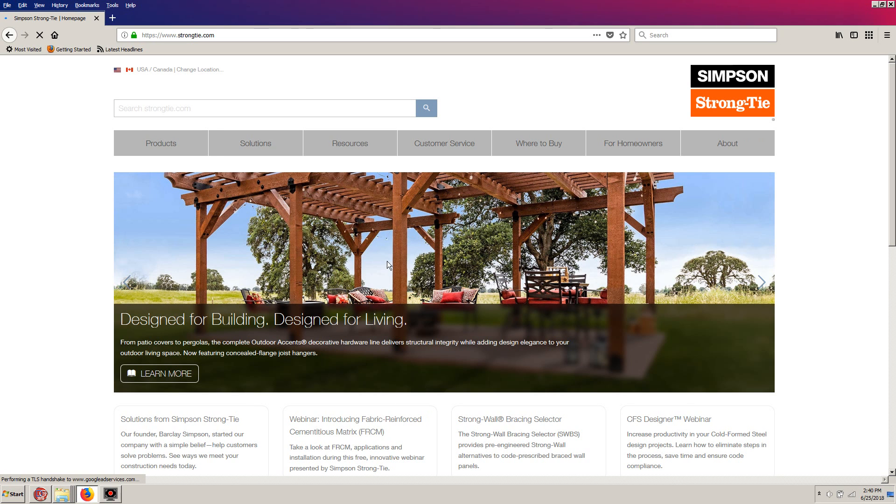
Open the Drawing Finder from the Simpson Strong-Tie site's drawing resources
mouse_move(346, 146)
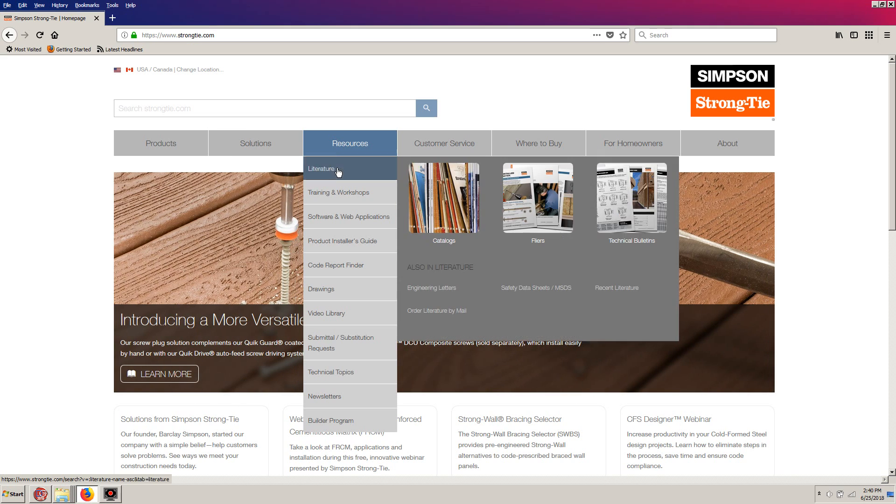
mouse_move(336, 195)
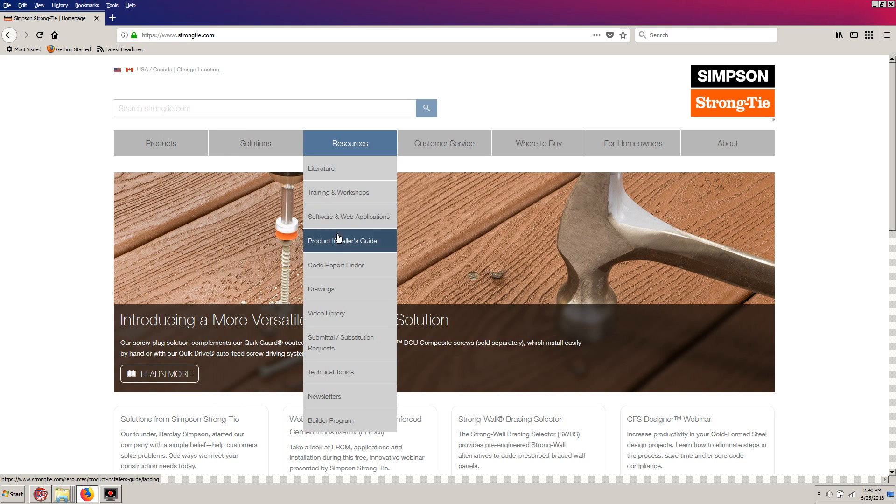
mouse_move(333, 298)
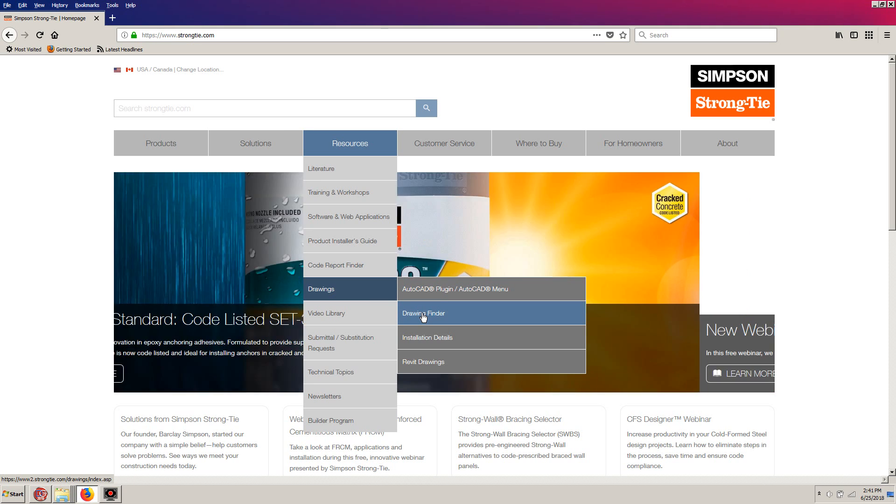
click(422, 315)
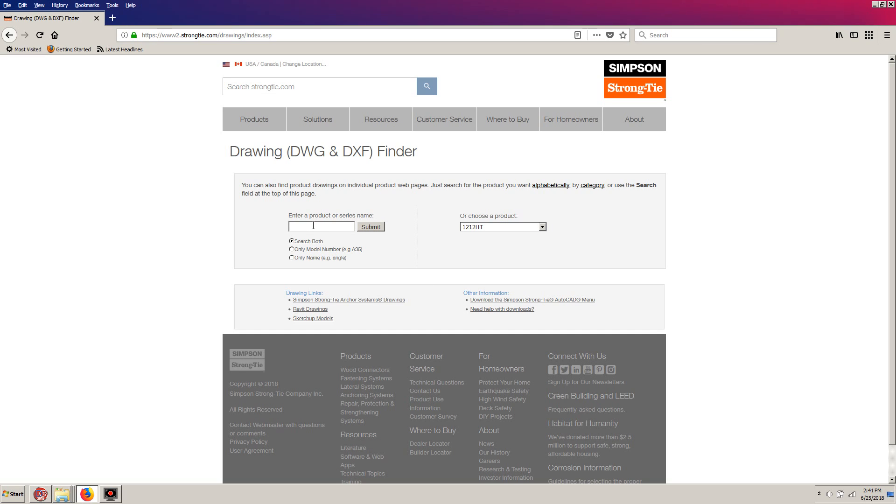
Search the Drawing Finder for u26 and save the complete U26 orthographic drawing as a DWG file
click(313, 227)
click(369, 227)
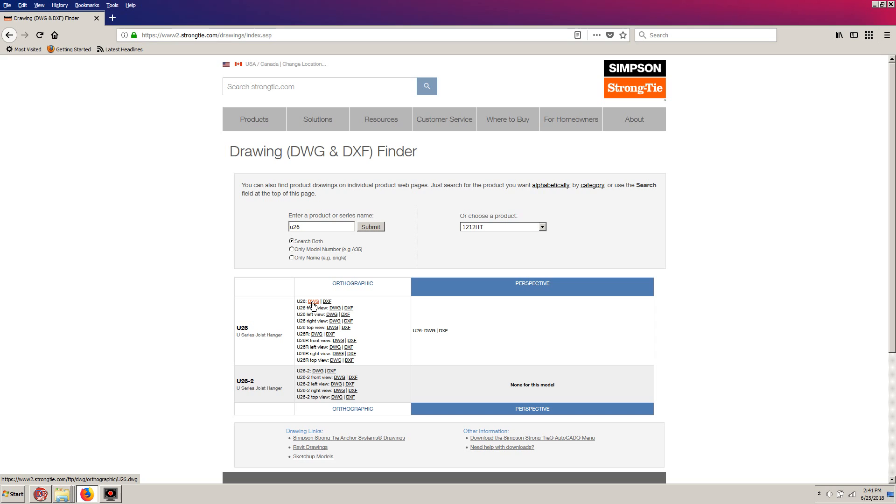
click(313, 303)
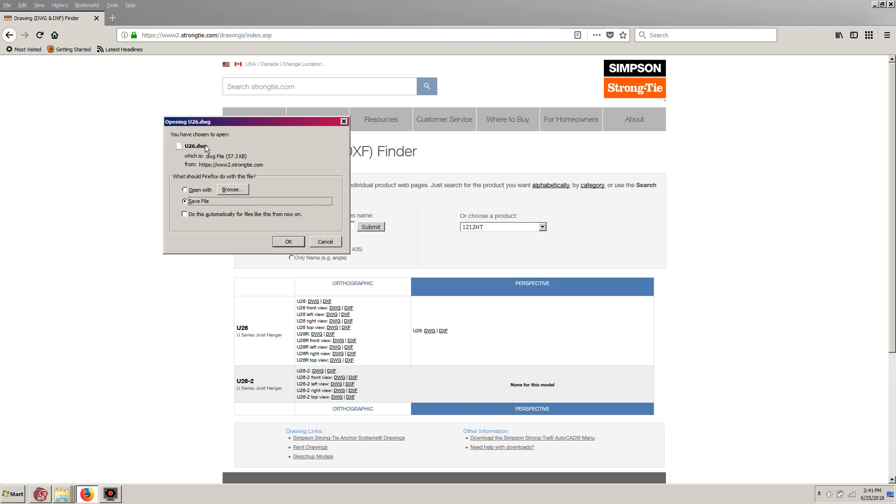
click(285, 242)
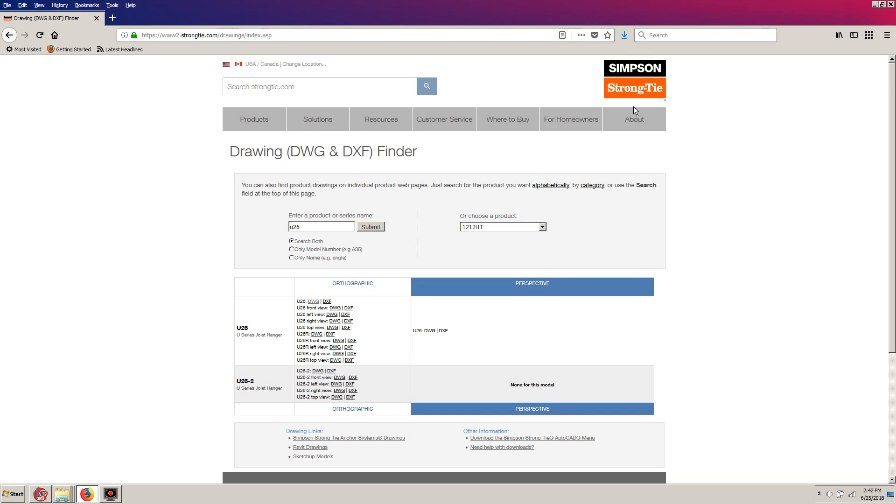
Close the two Screen Capture folder windows and bring up the Plot Files folder in Windows Explorer
mouse_move(520, 120)
click(62, 499)
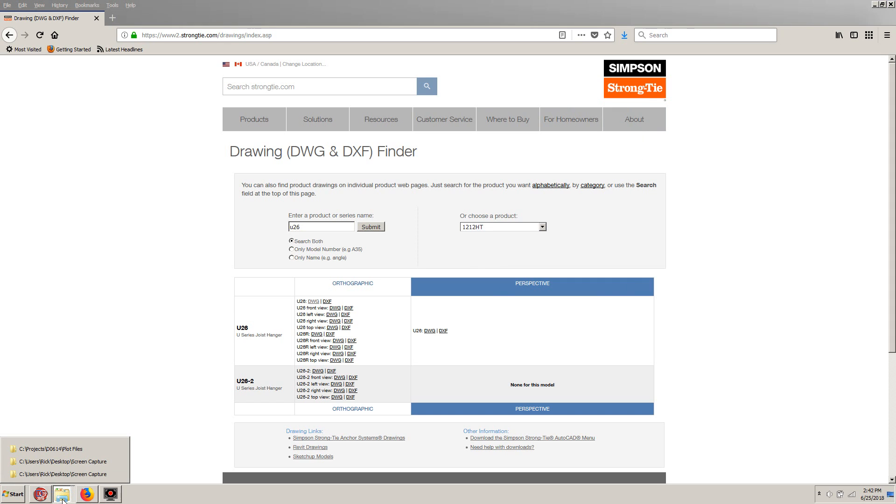
click(119, 473)
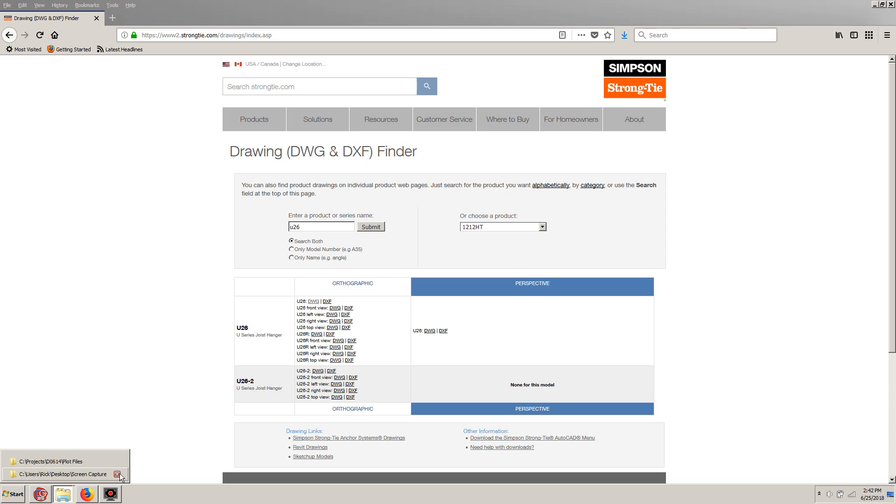
click(118, 474)
click(33, 474)
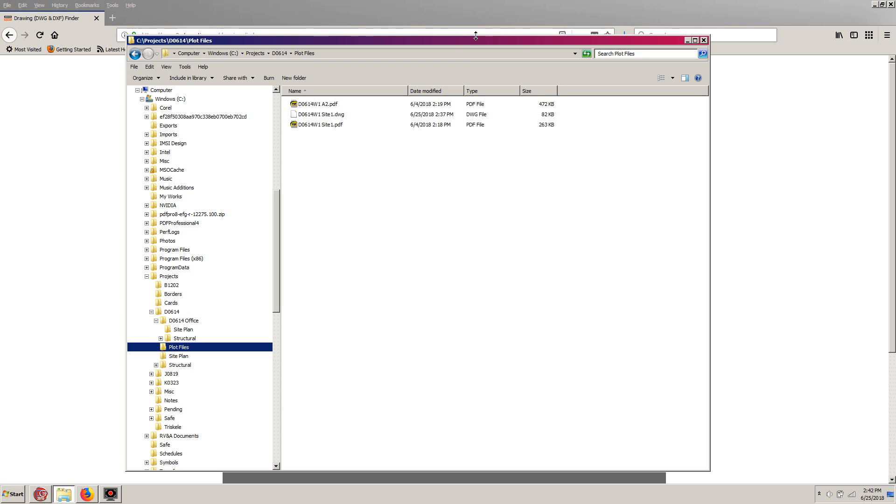
drag(469, 40, 423, 47)
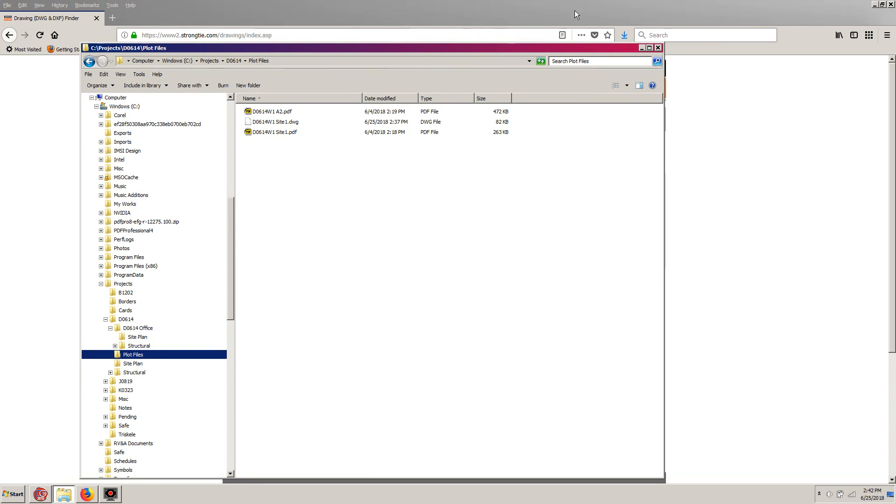
Check the download of U26.dwg in Firefox and open the Downloads folder in Windows Explorer
click(625, 35)
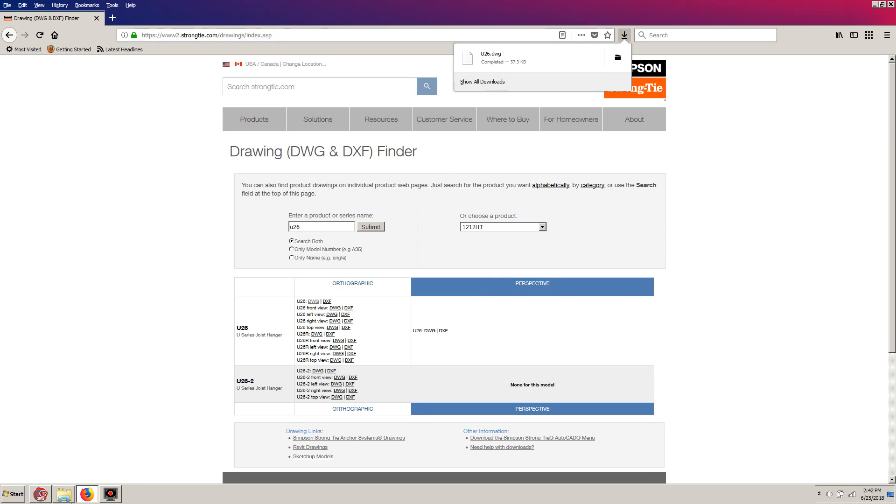
click(65, 495)
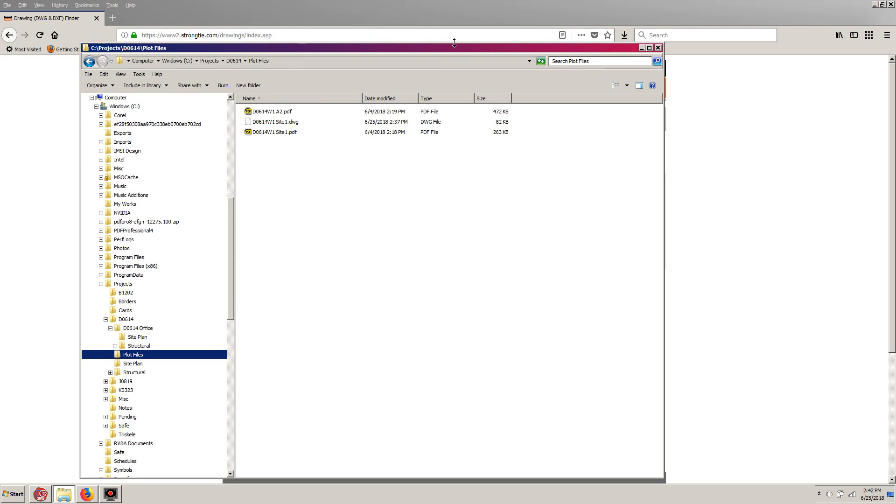
mouse_move(448, 49)
mouse_down()
mouse_move(421, 43)
mouse_move(450, 34)
mouse_up()
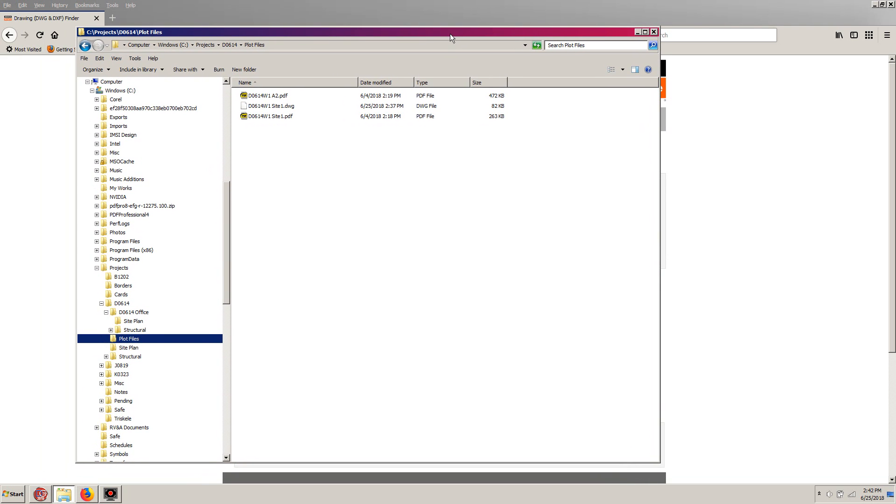
drag(226, 254, 227, 133)
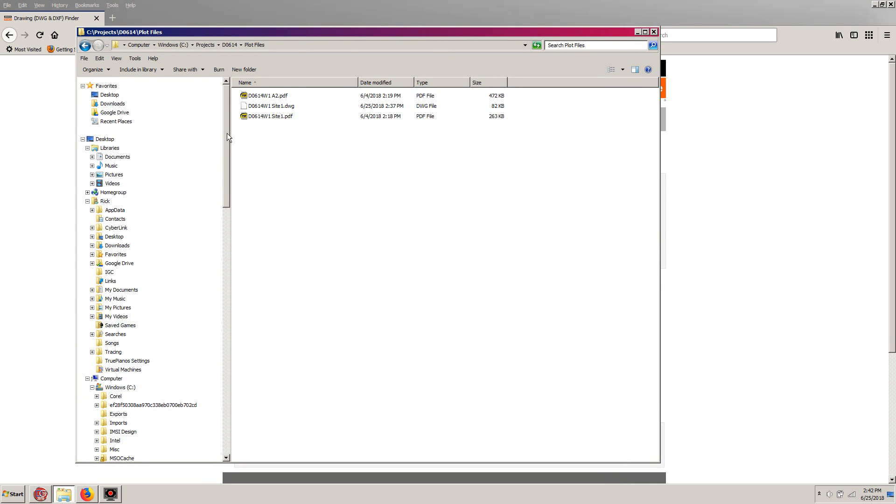
click(112, 105)
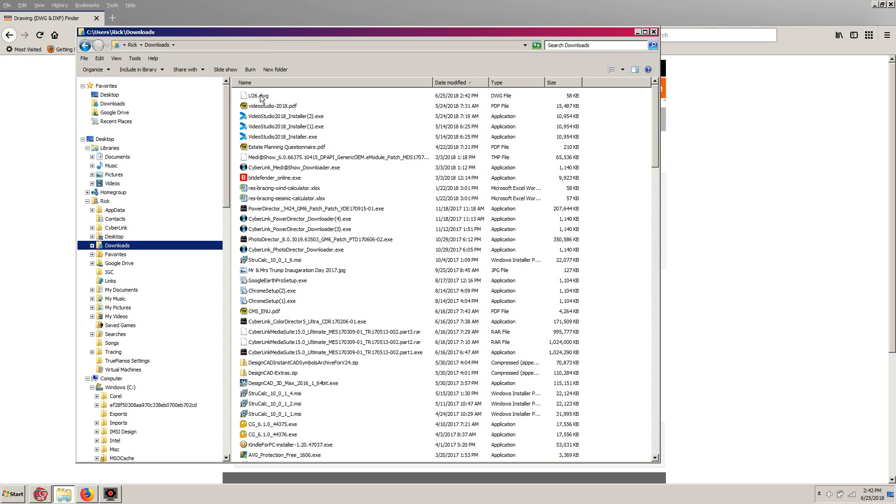
Move U26.dwg from Downloads into the D0614 project folder and minimize the Explorer window
drag(225, 150, 225, 254)
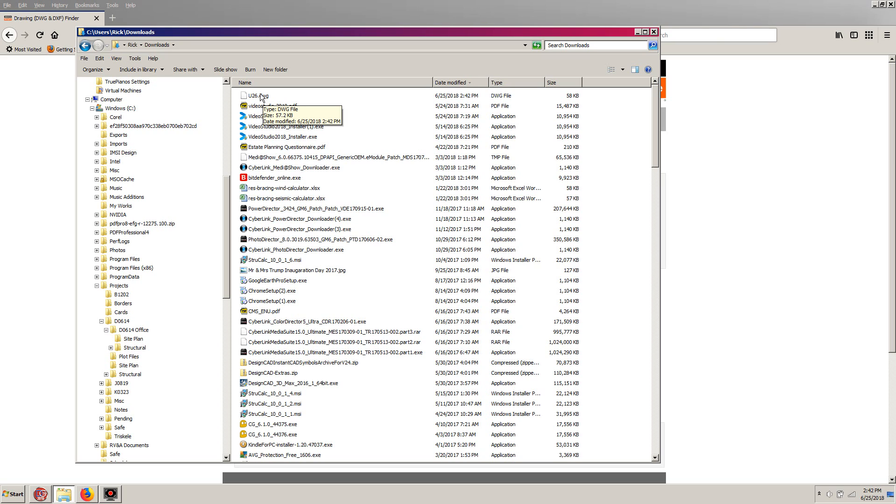
drag(259, 94, 125, 321)
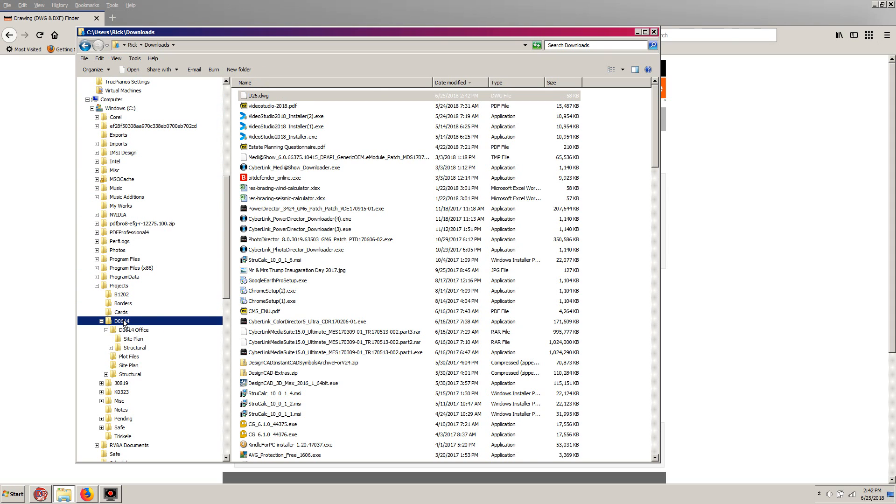
drag(123, 321, 123, 322)
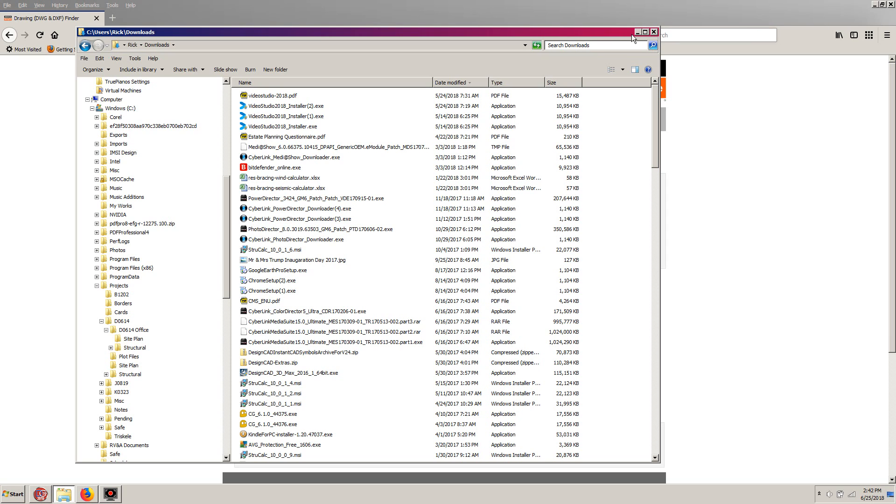
click(637, 32)
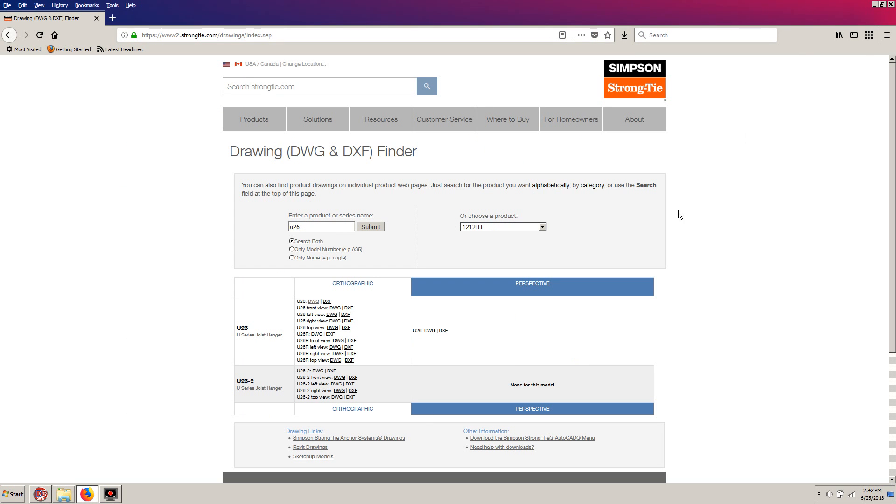
Switch to DesignCAD and close Firefox
click(39, 496)
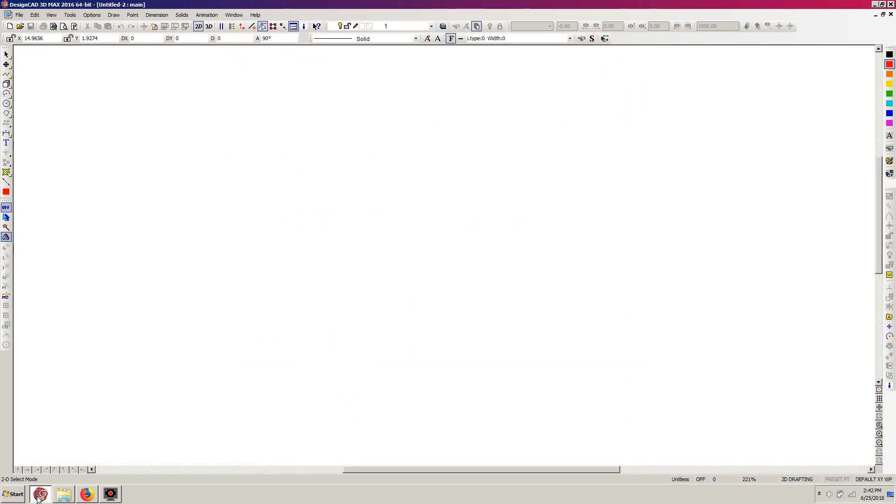
right_click(90, 498)
click(66, 473)
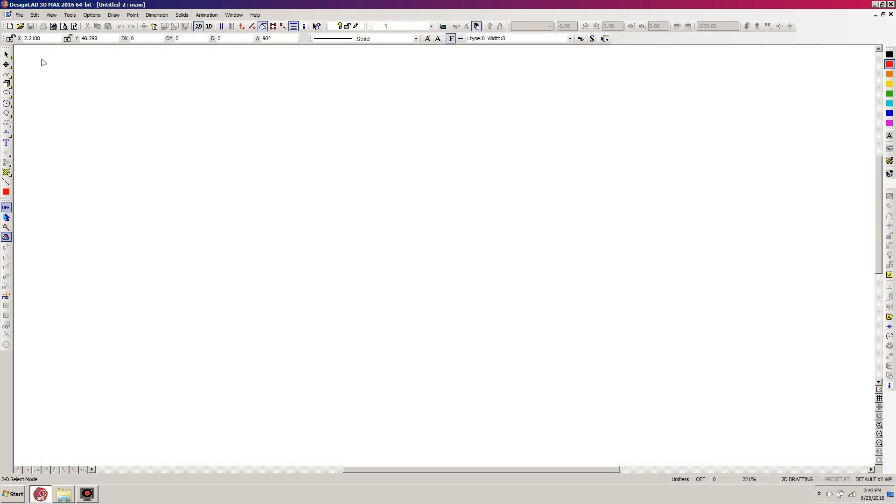
Import U26.dwg from the D0614 folder inside Projects into the blank drawing
click(19, 15)
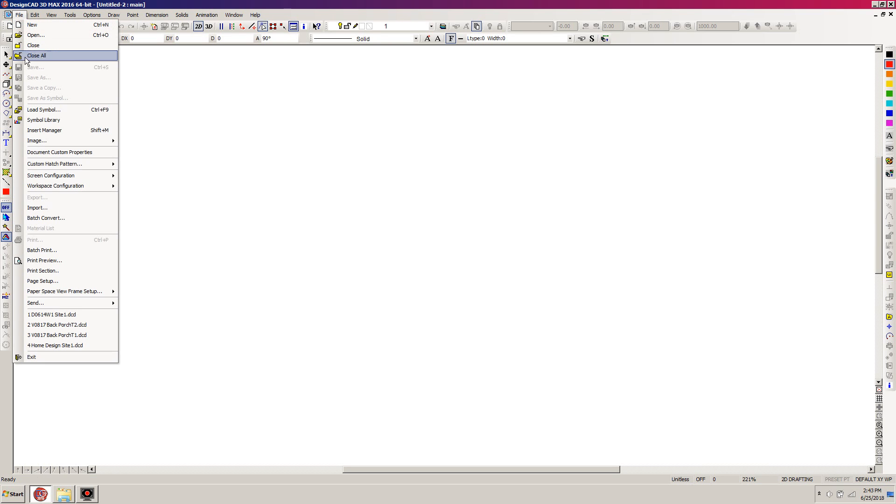
click(37, 208)
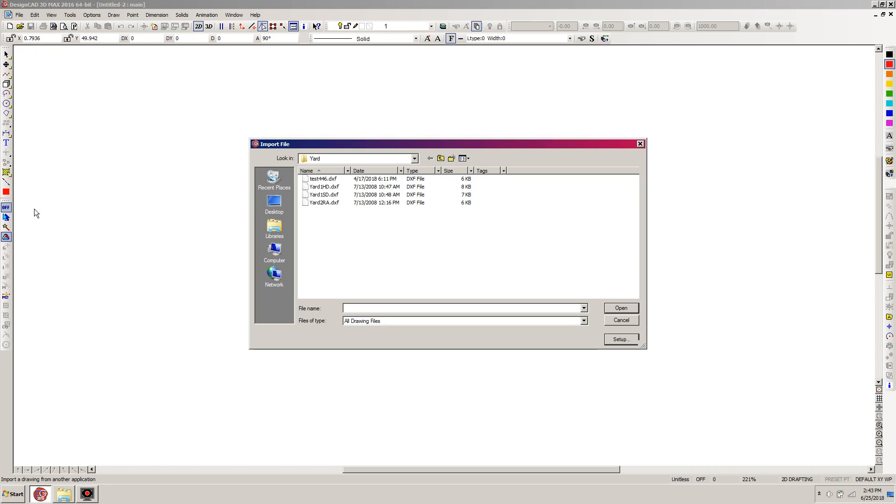
click(440, 158)
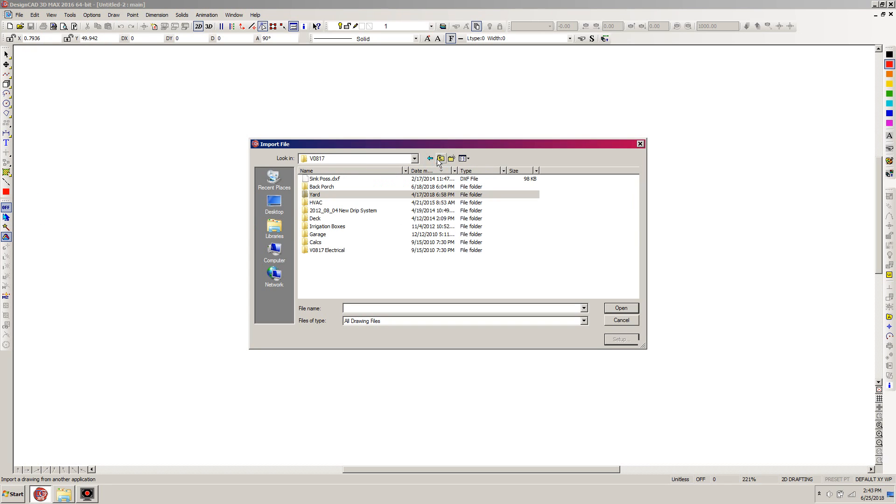
click(440, 159)
click(440, 159)
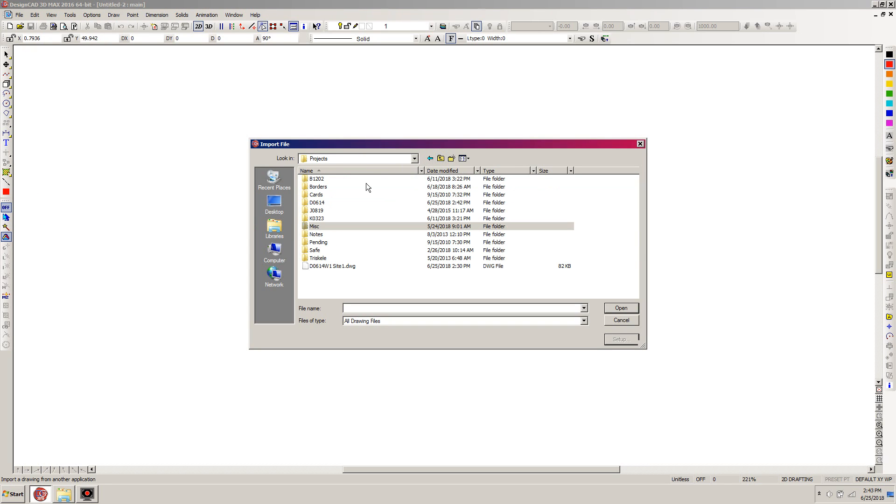
click(315, 203)
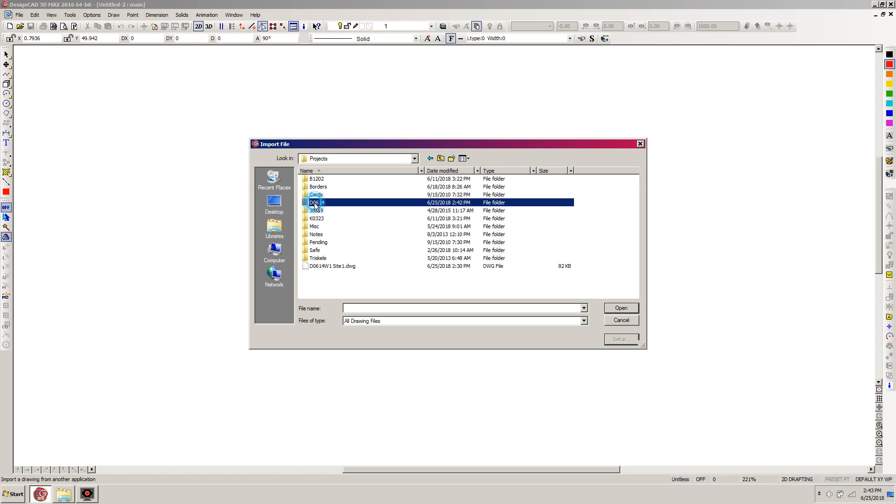
double_click(315, 204)
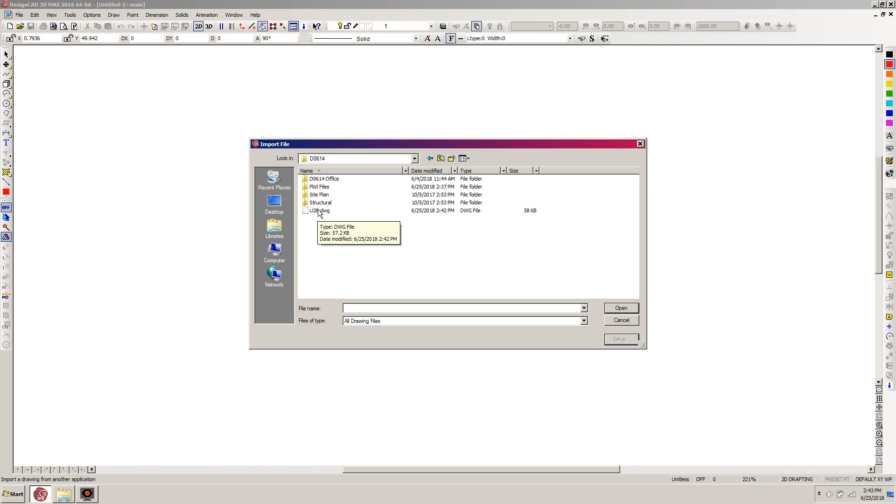
double_click(319, 211)
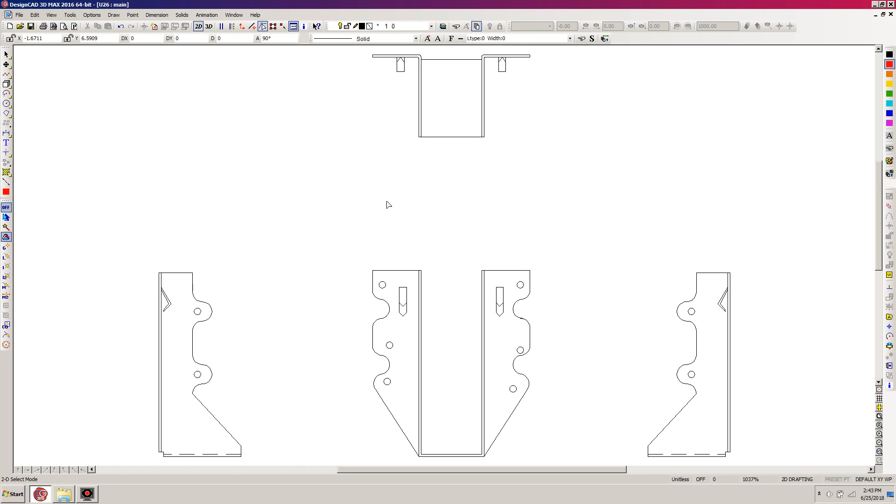
scroll(440, 256, down, 2)
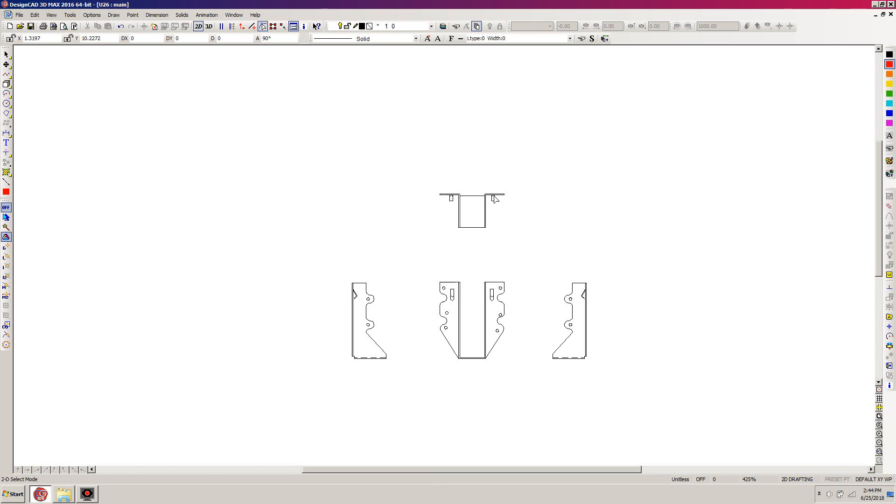
click(508, 191)
click(487, 186)
drag(290, 401, 673, 139)
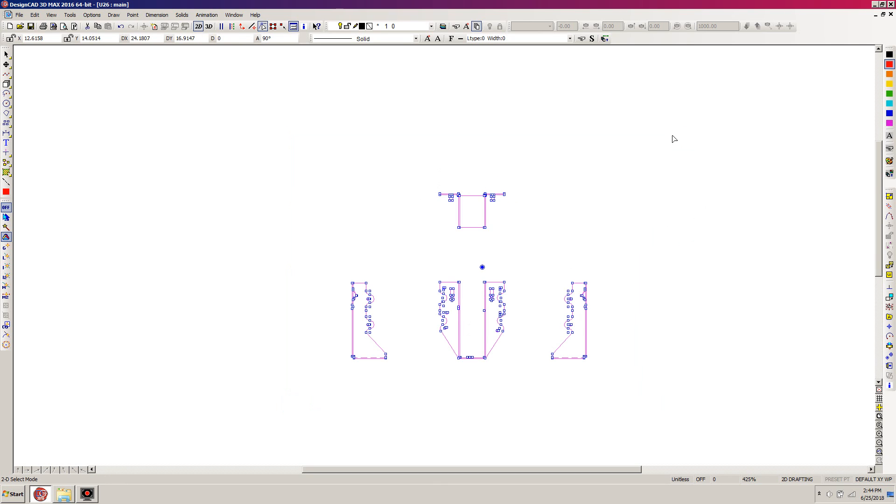
click(656, 144)
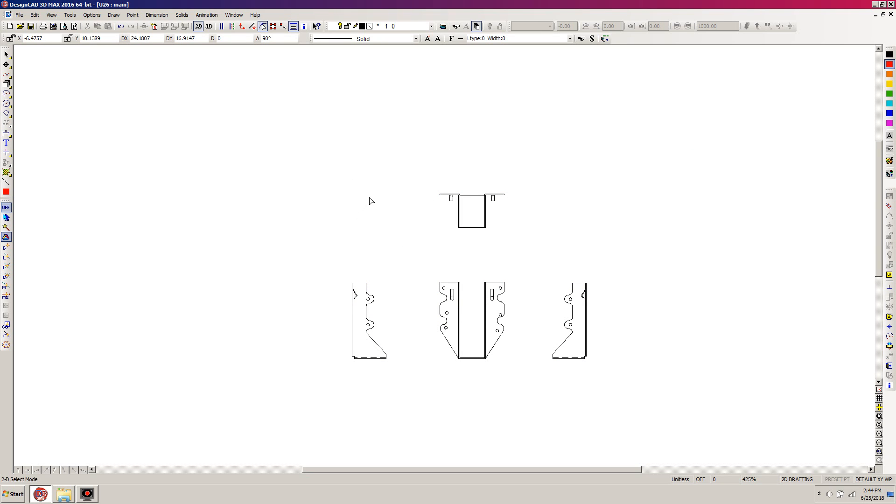
Clear all layer colors and all layer line styles in the layer options
key(l)
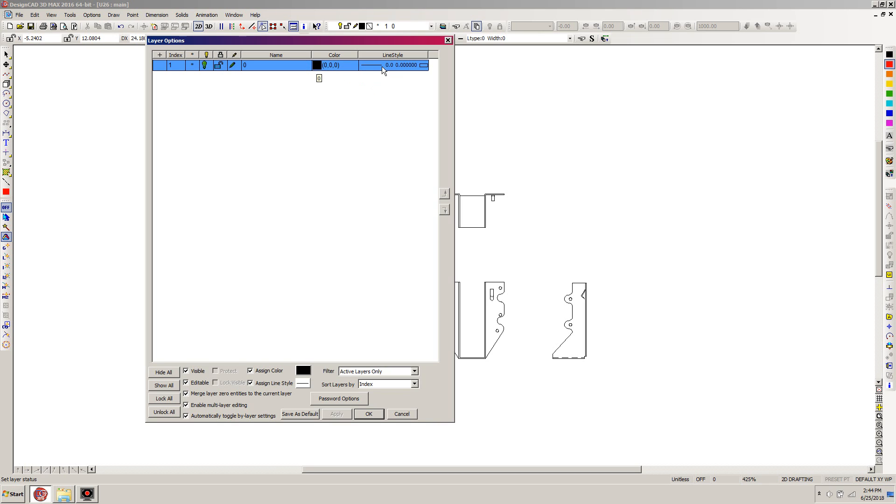
right_click(317, 69)
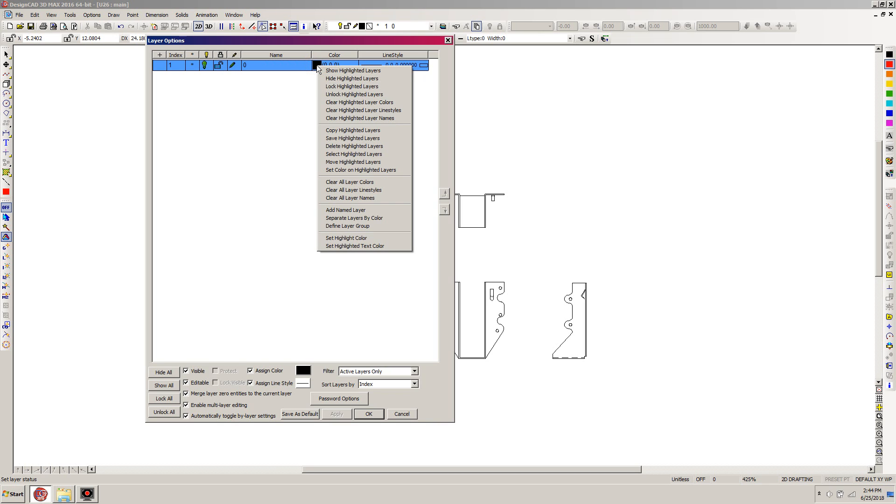
click(332, 183)
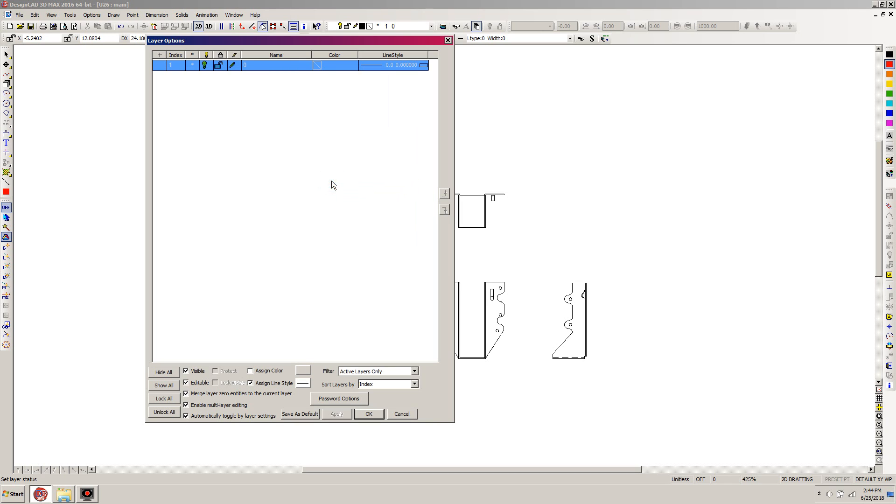
right_click(375, 65)
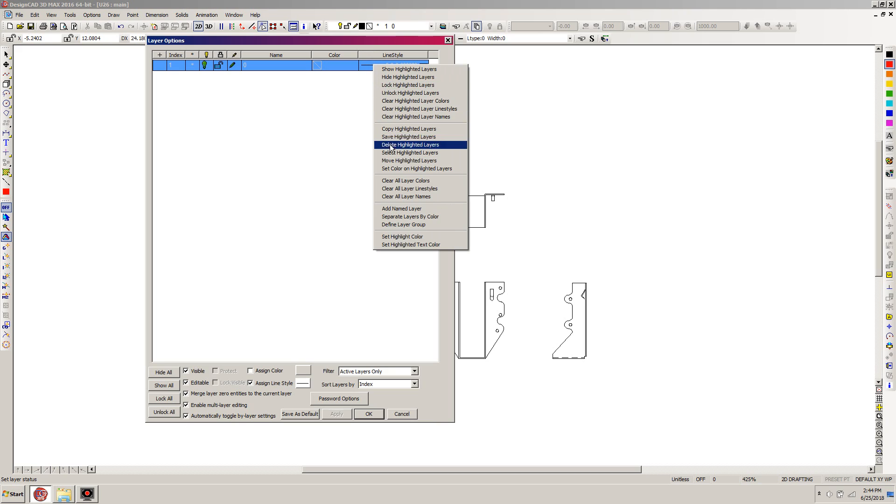
click(394, 189)
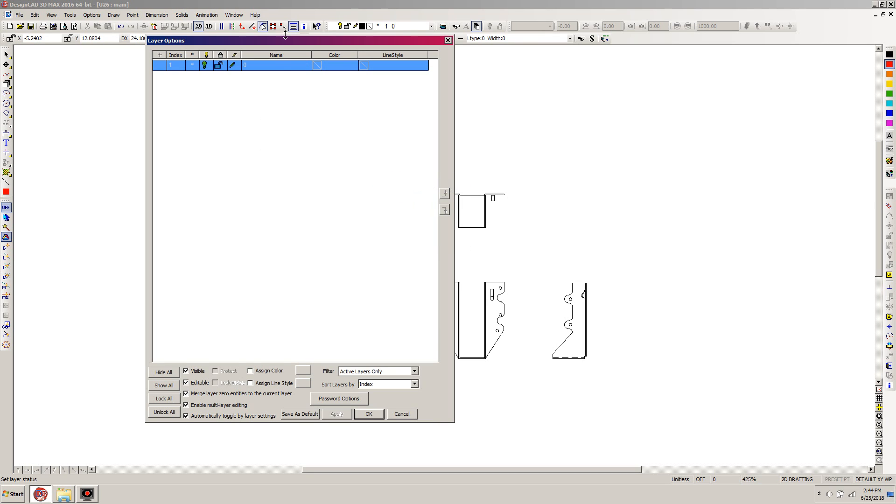
click(369, 414)
Show the Info Box for the left side view's entities and place it clear of the hanger views
drag(228, 422, 403, 228)
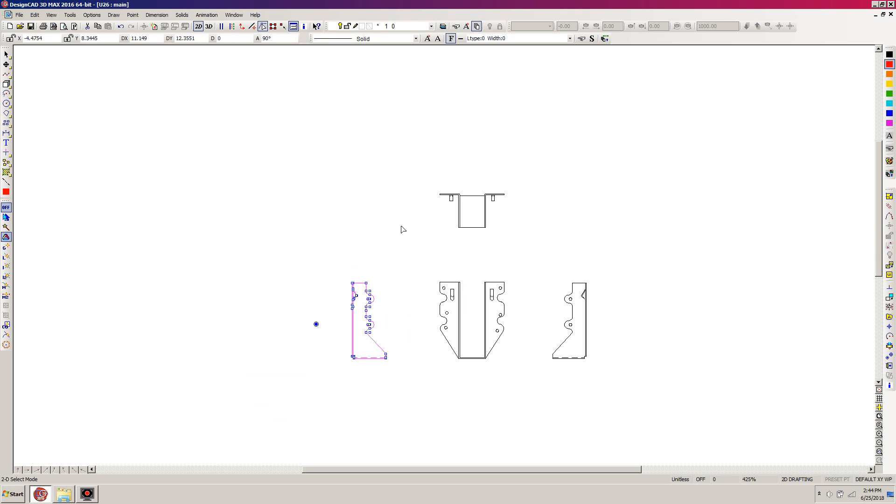
click(888, 386)
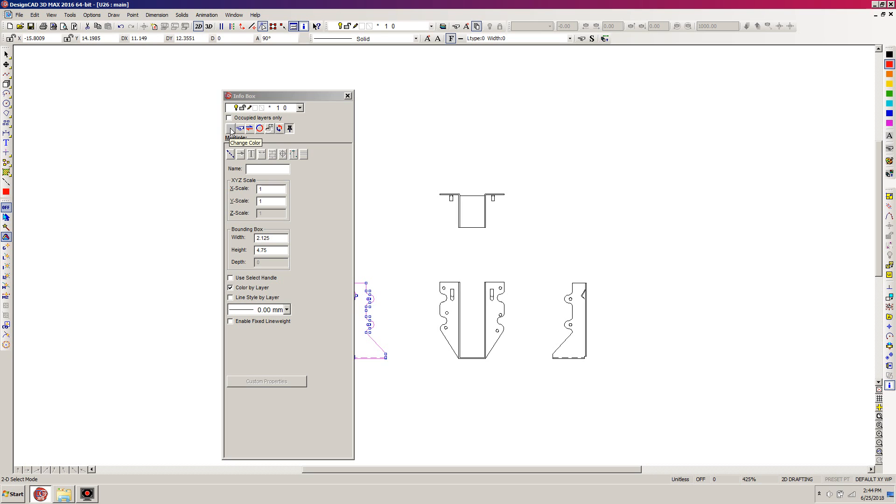
drag(270, 93, 135, 84)
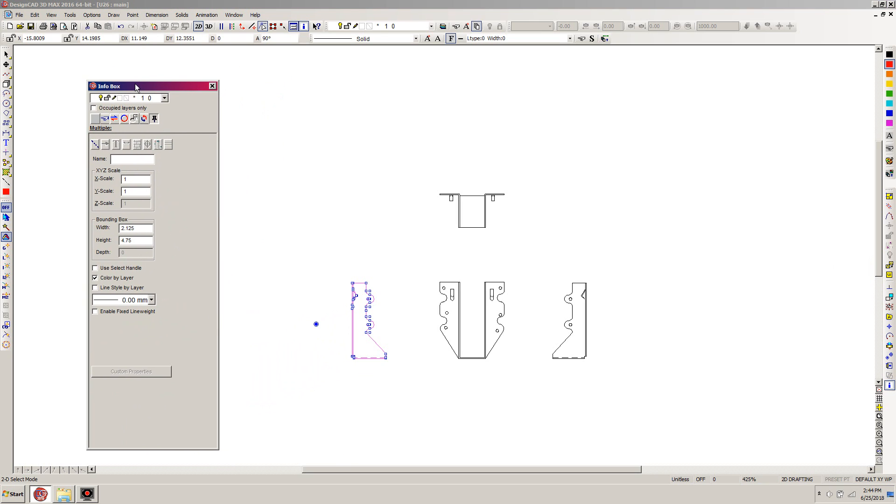
click(260, 148)
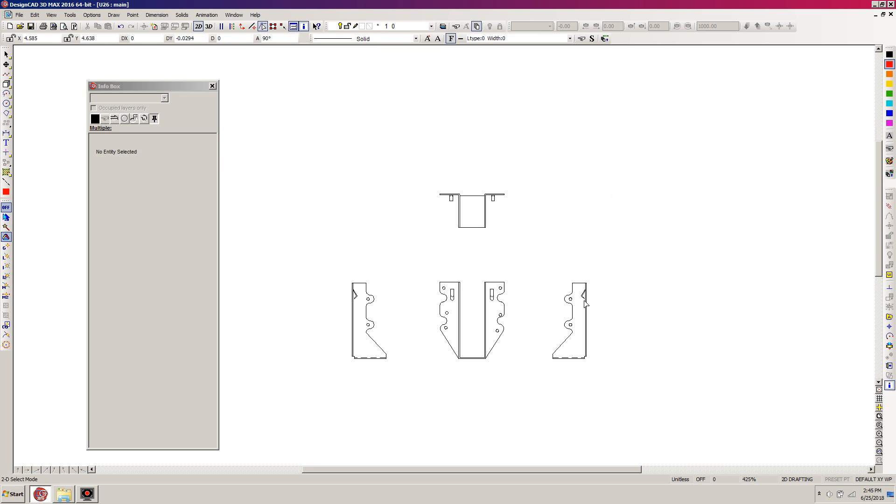
Turn off Color by Layer for all the hanger views and check the properties of the left side view's long vertical edge
drag(700, 171, 284, 428)
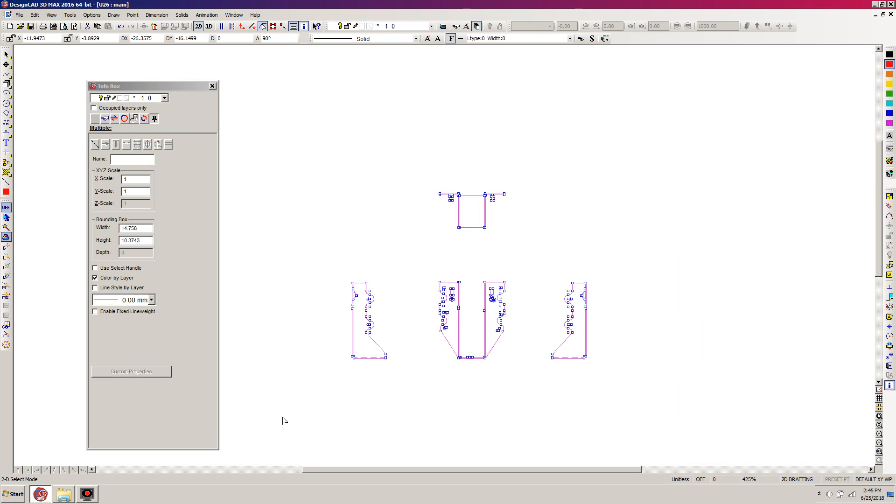
click(95, 278)
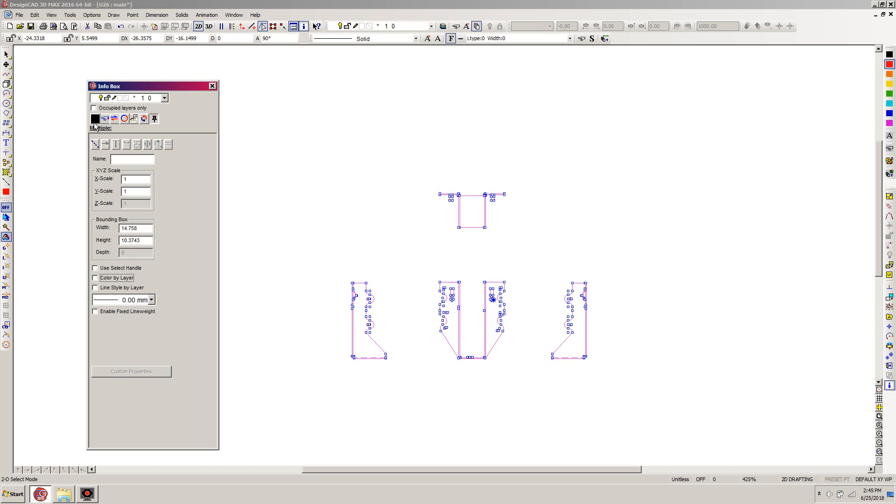
click(96, 289)
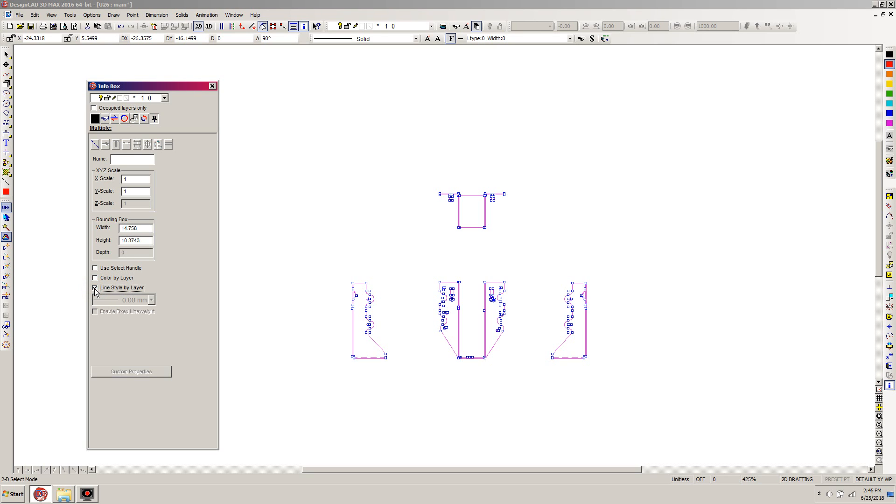
click(96, 289)
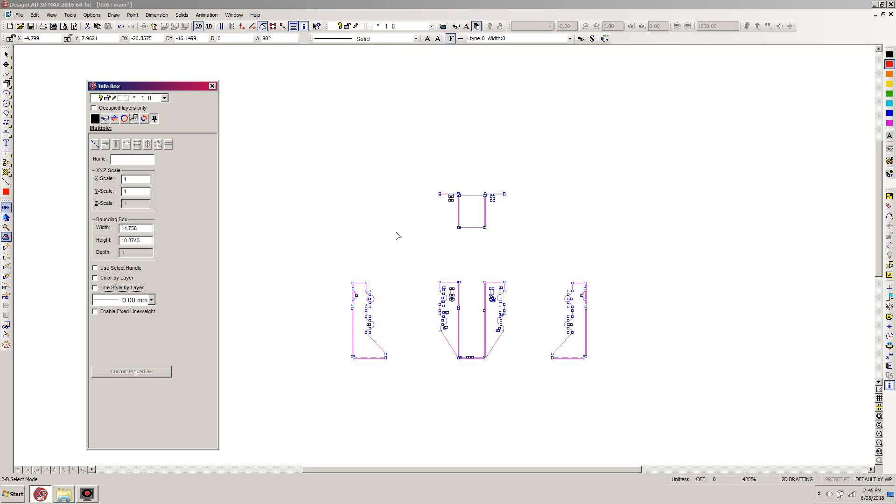
click(689, 241)
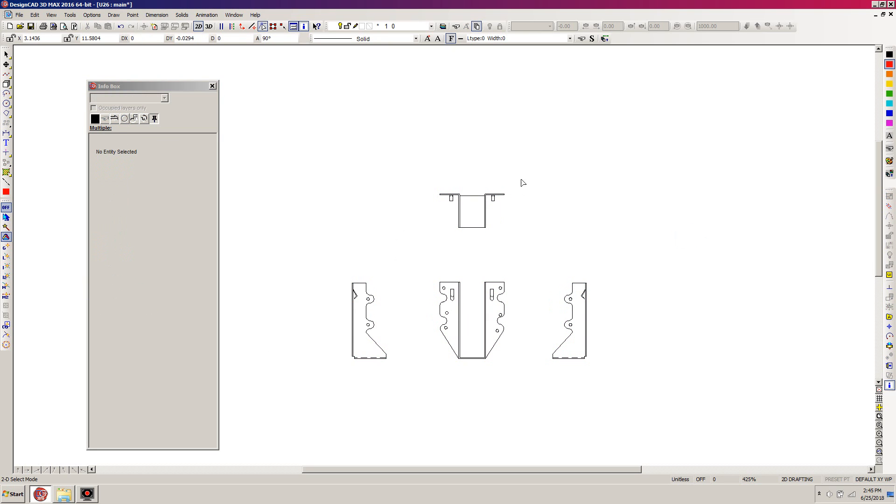
click(353, 286)
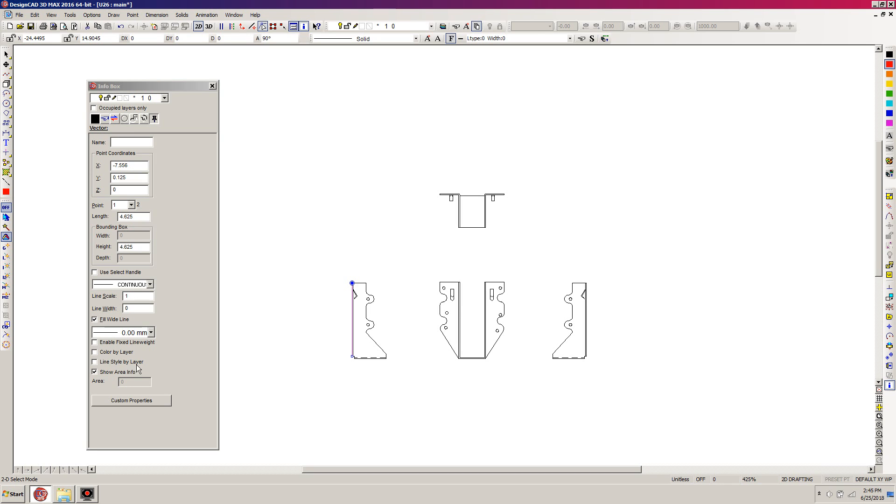
click(648, 213)
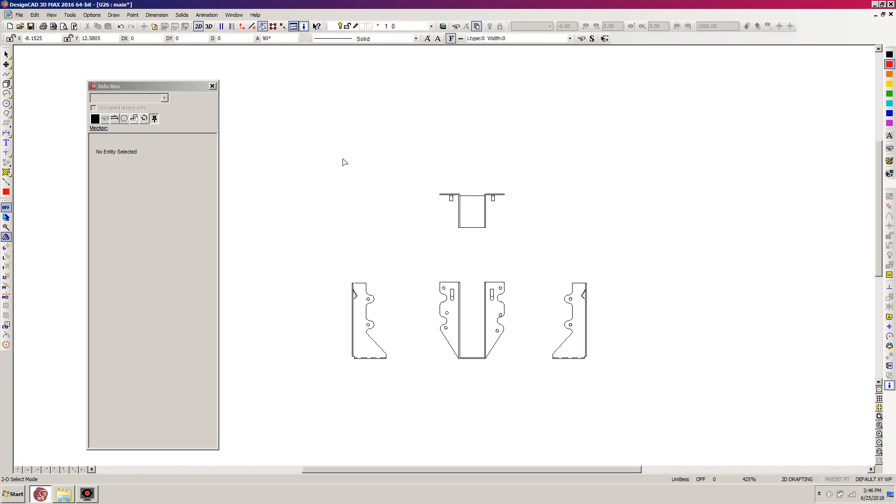
Draw a horizontal line above the top view, with its end point at DX 20, DY 0 relative to the start
key(l)
click(330, 152)
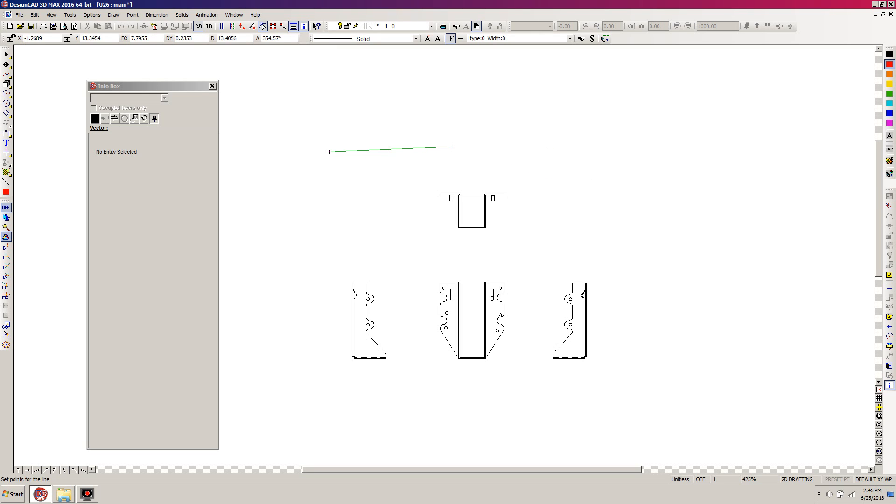
key(o)
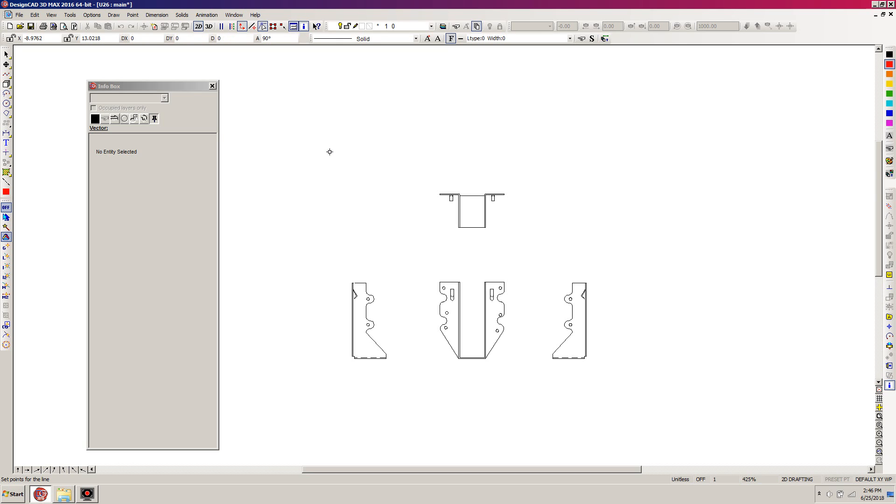
key(apostrophe)
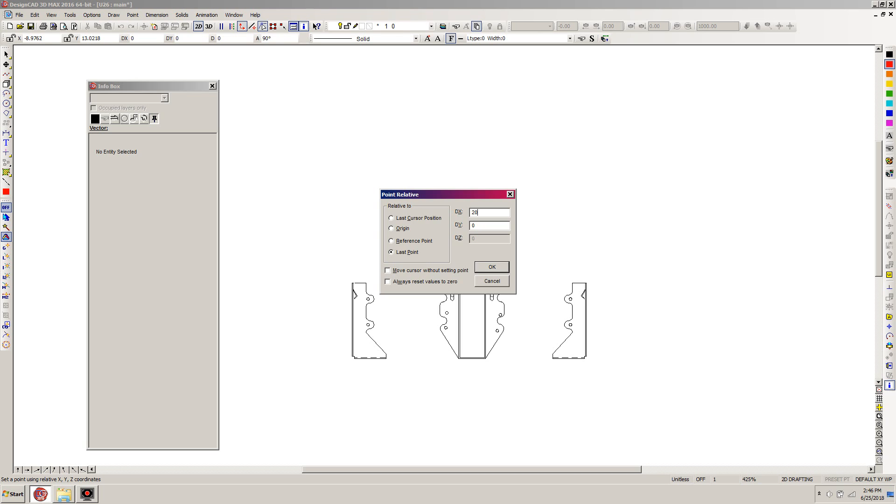
key(Return)
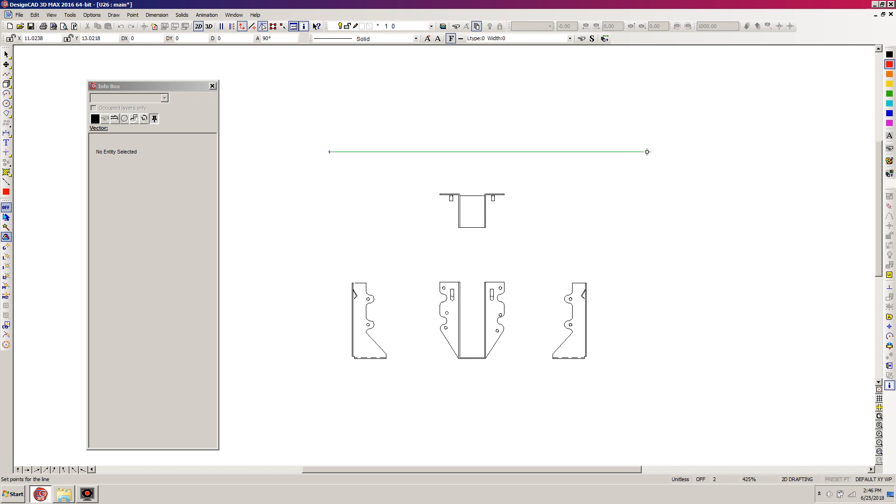
key(Return)
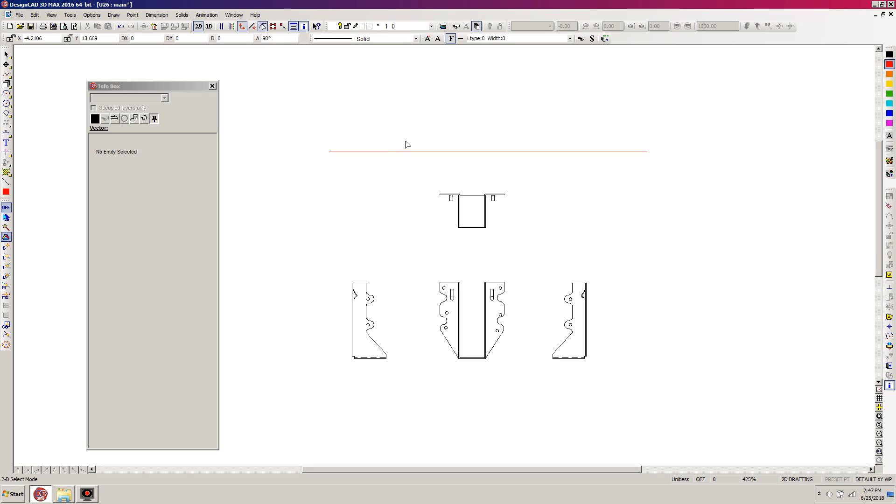
Rescale the entire drawing with the Units command so that the 20-unit horizontal line measures 1'-8"
key(equal)
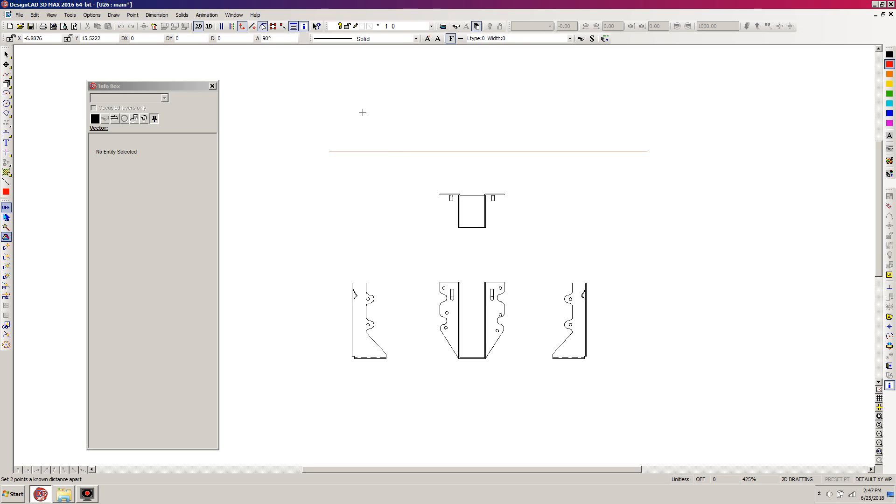
click(309, 138)
click(645, 152)
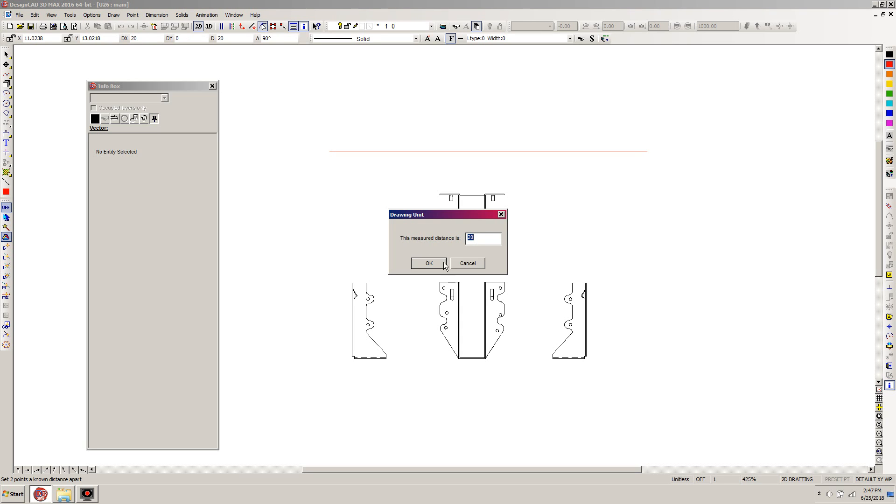
click(477, 240)
key(Return)
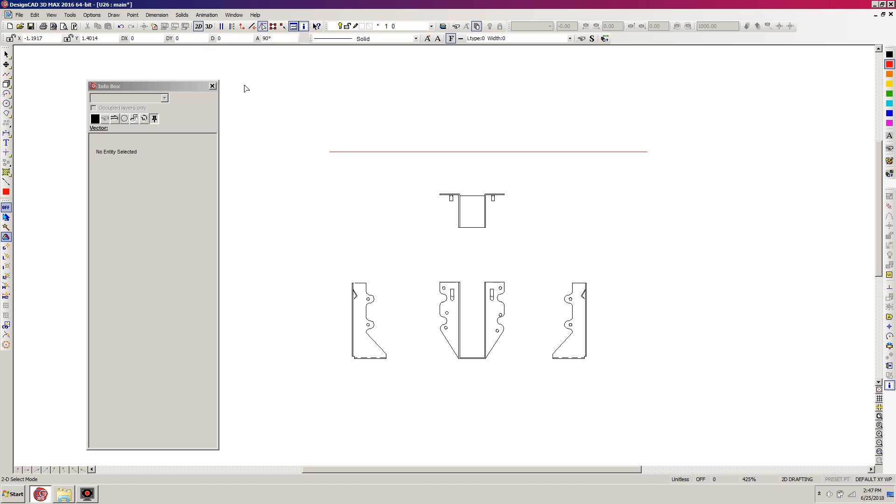
click(155, 16)
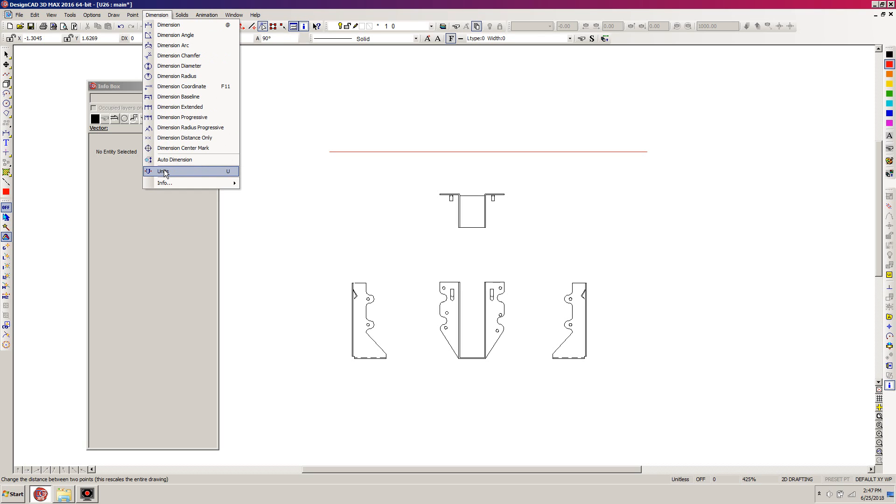
mouse_move(164, 182)
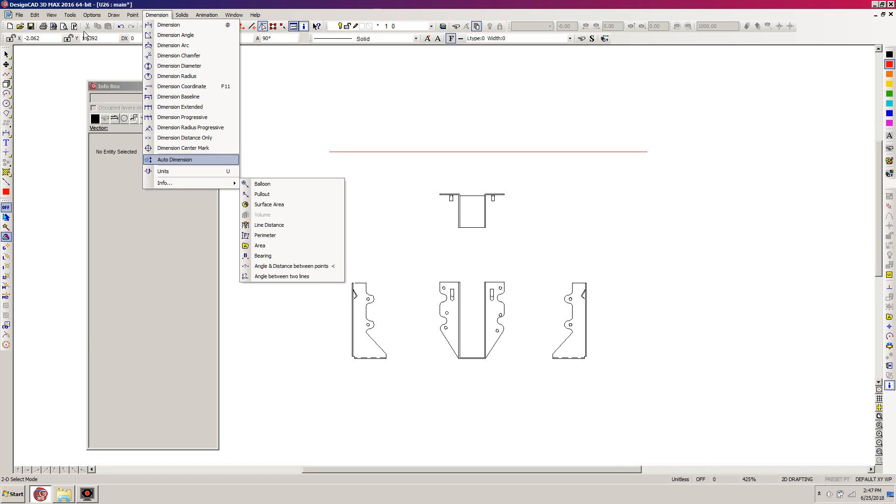
click(740, 183)
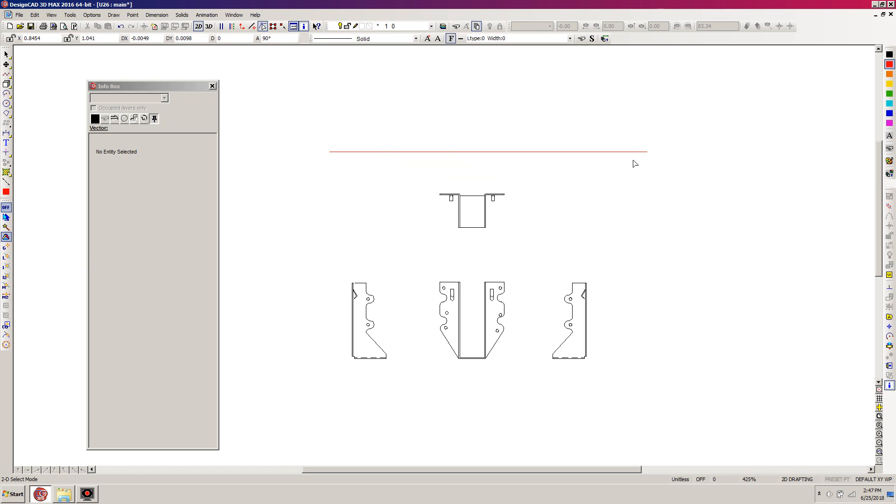
Dimension the length of the horizontal reference line, placing the dimension just above it
key(d)
right_click(330, 152)
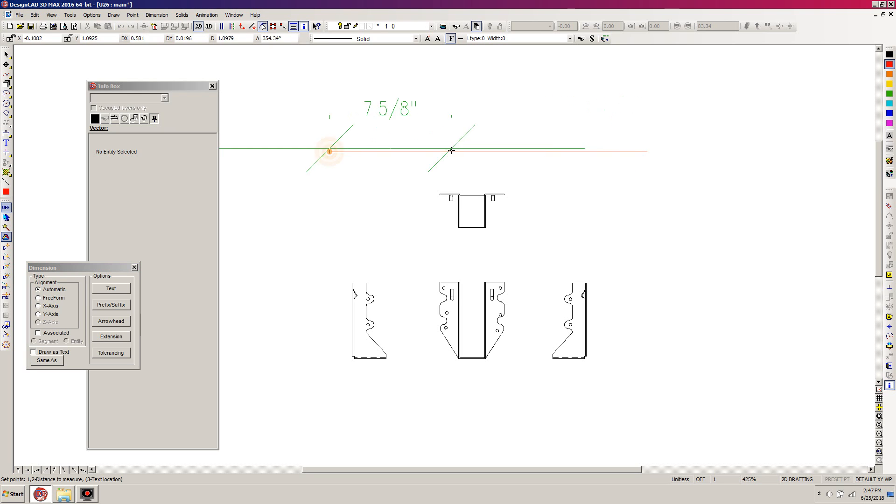
right_click(653, 152)
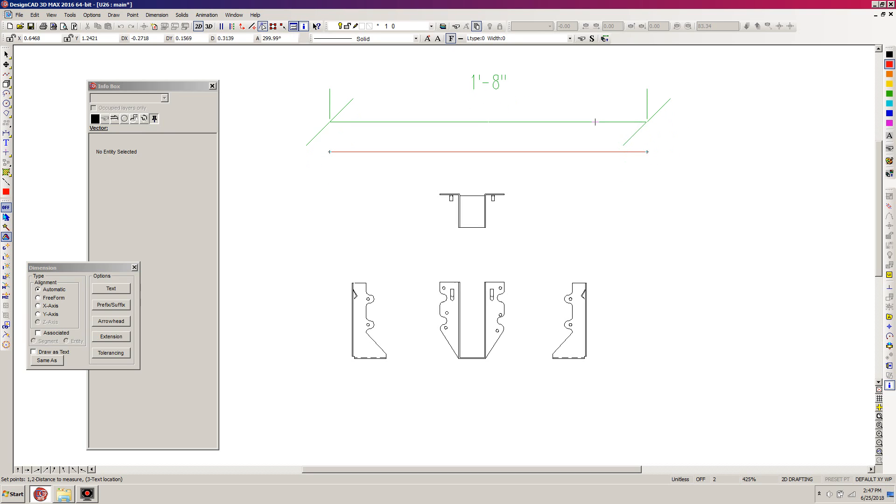
click(595, 122)
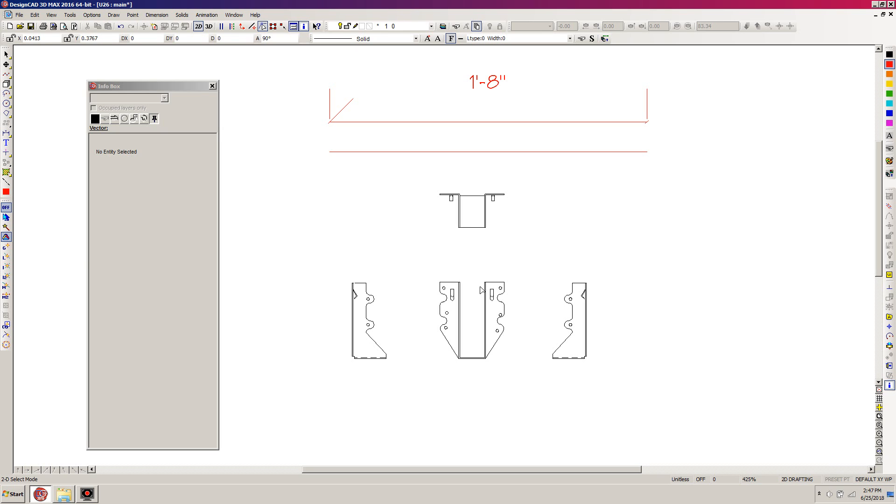
Dimension the opening between the two flanges at the top of the front view, and undo both dimensions
key(d)
click(460, 280)
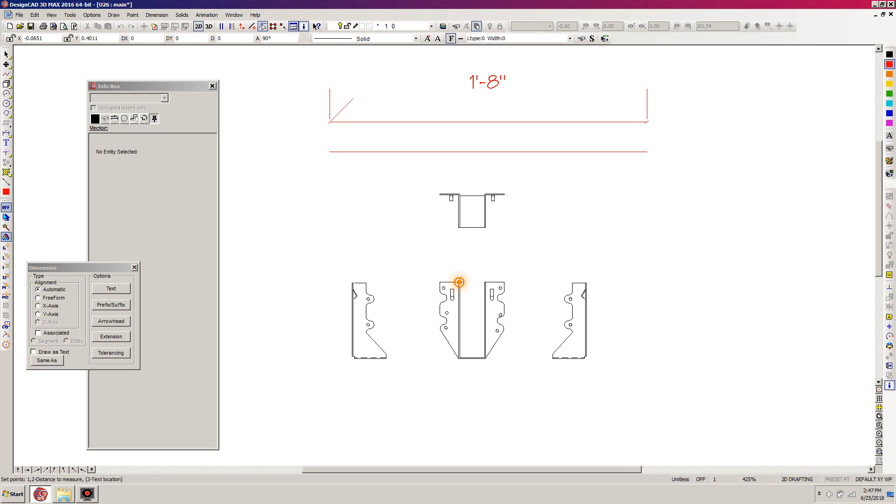
click(485, 281)
click(484, 263)
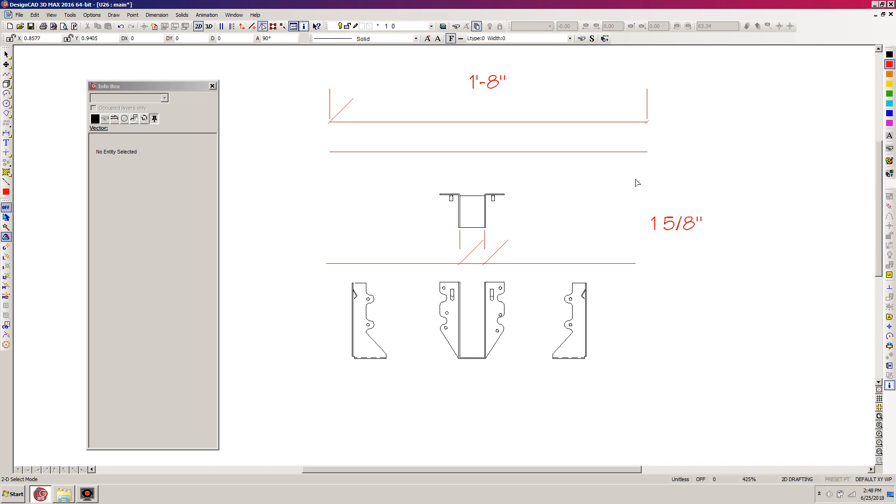
key(ctrl+z)
key(ctrl+z)
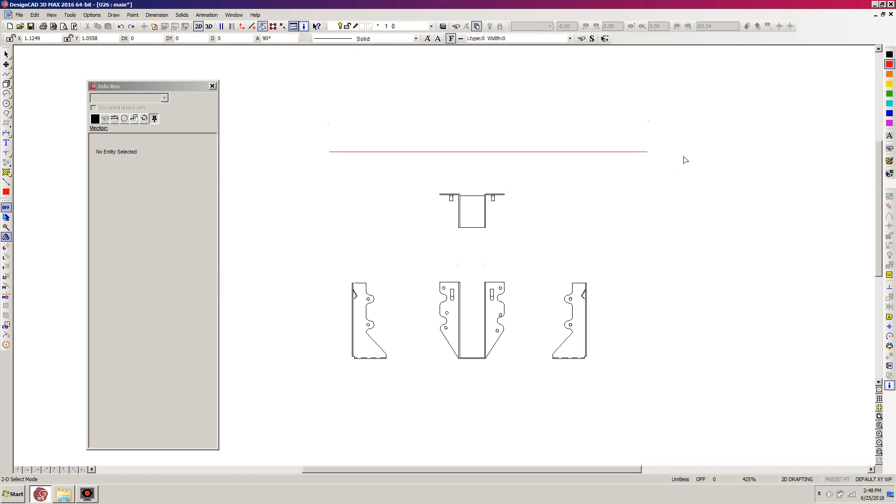
Delete the horizontal reference line above the top view
click(646, 151)
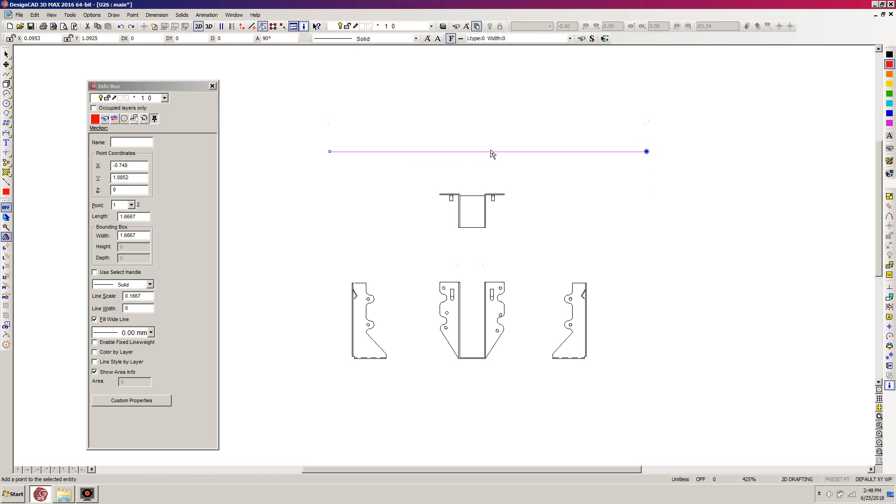
key(Delete)
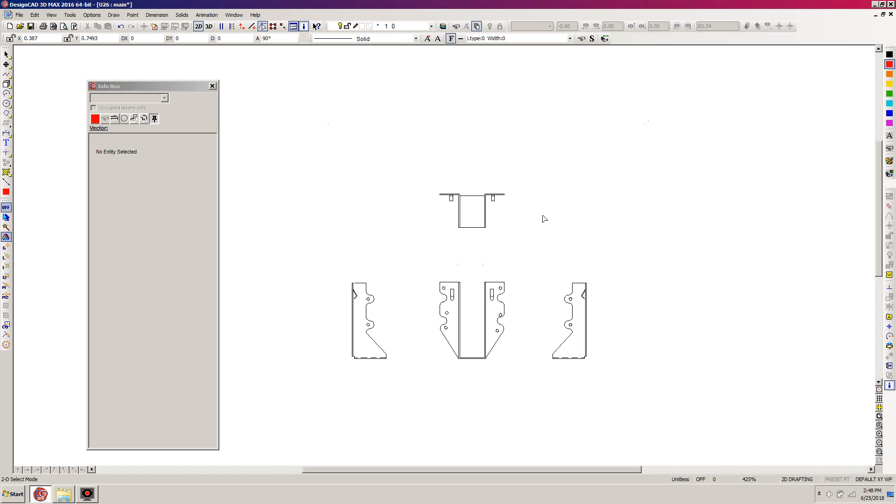
Change the layer options filter to All Layers and apply it
key(l)
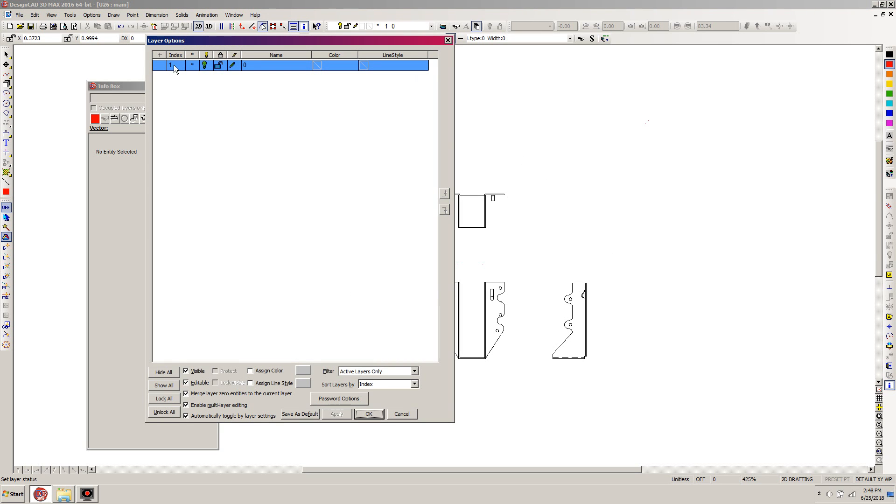
click(414, 371)
click(357, 400)
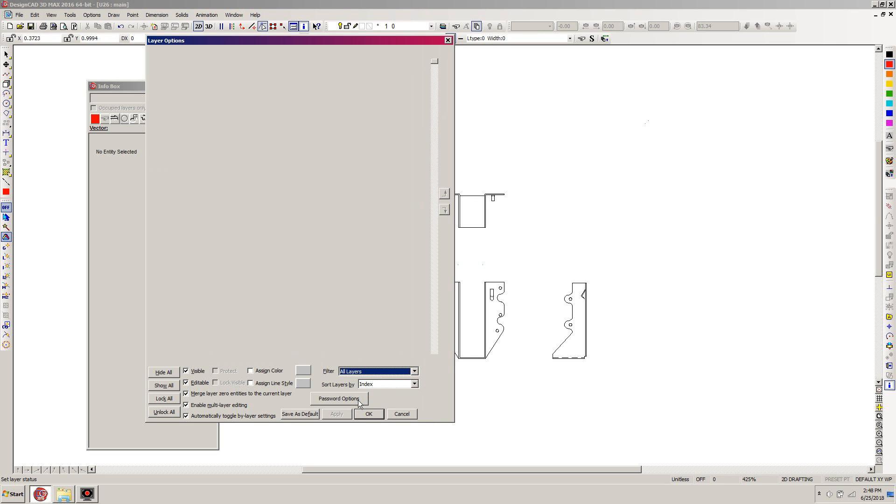
click(372, 416)
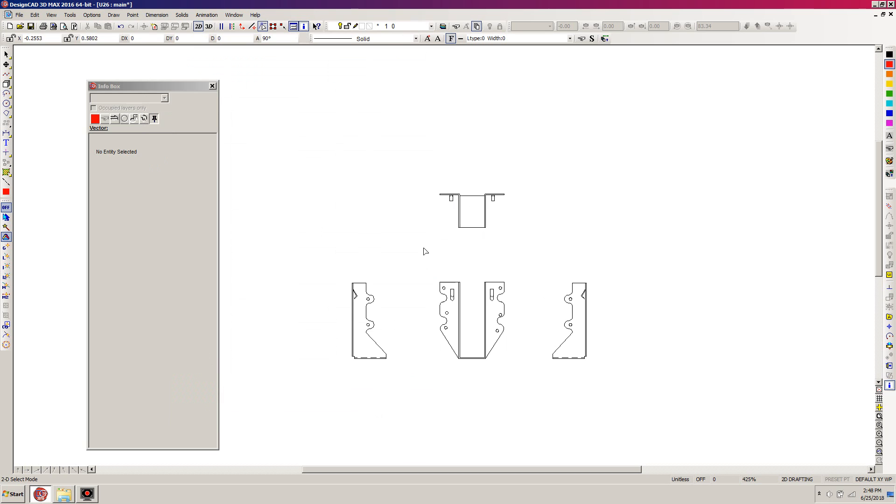
Save the drawing as a symbol with all entities on layer zero, setting one handle at the bottom centre of the front view
click(20, 15)
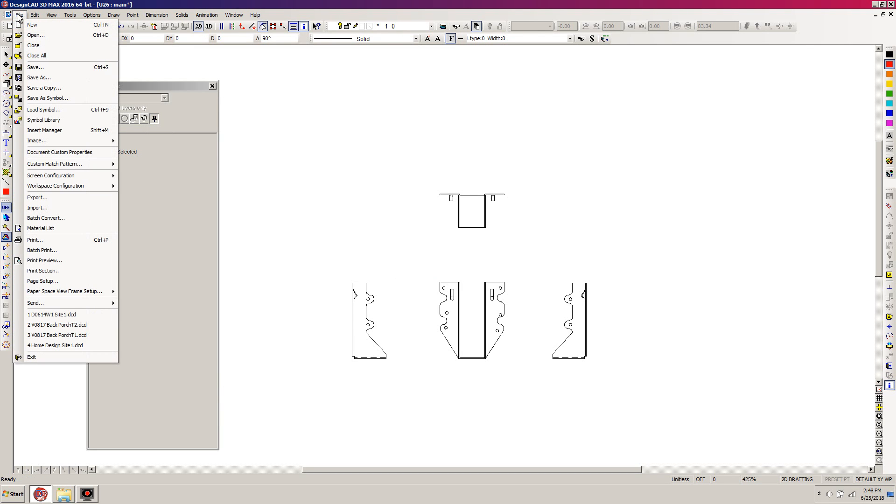
click(33, 99)
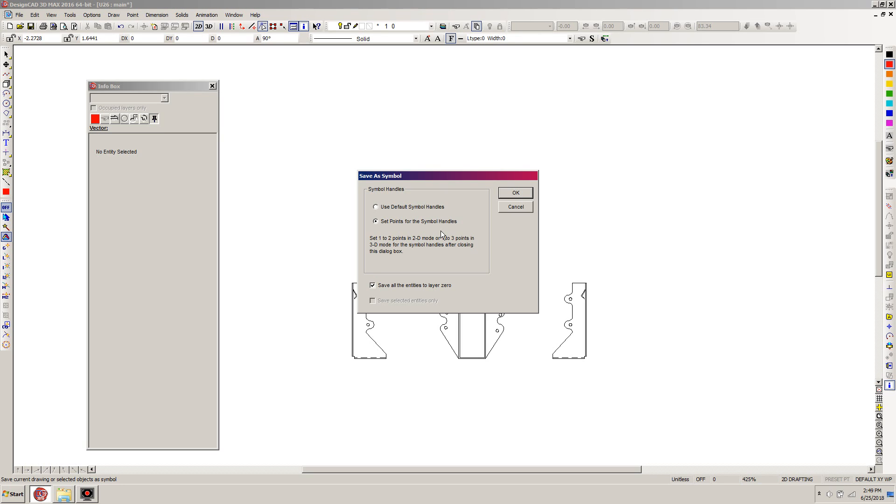
click(515, 192)
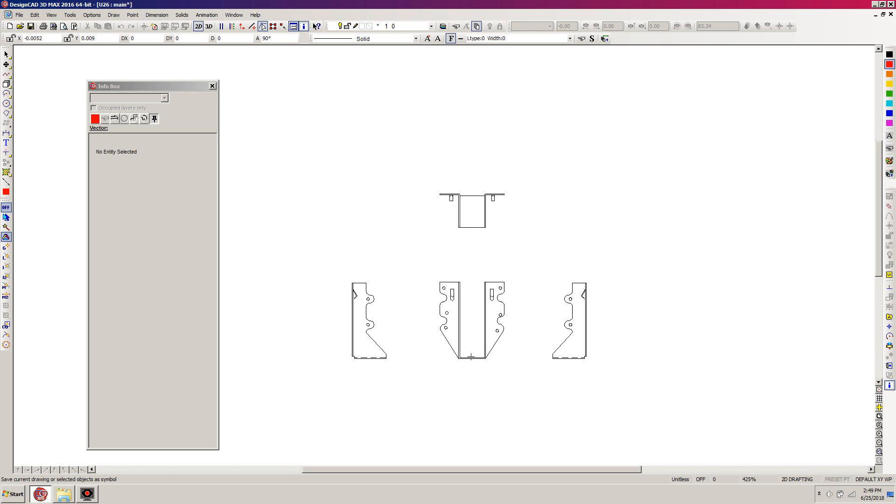
click(470, 357)
key(Escape)
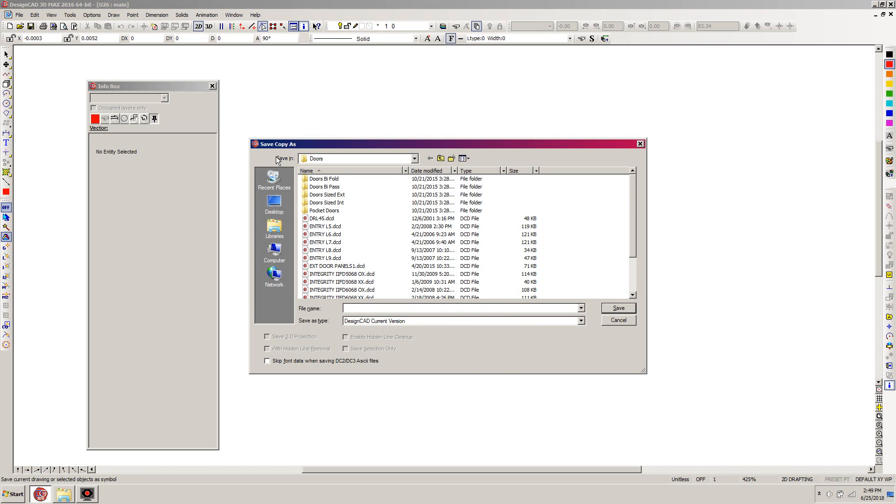
Save the symbol file in the Connectors folder under Symbols with the name U26 Test
click(441, 159)
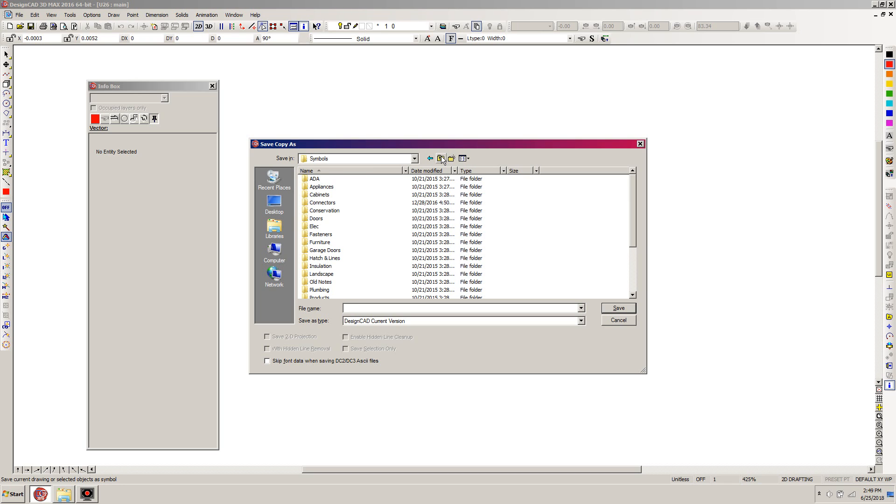
click(319, 203)
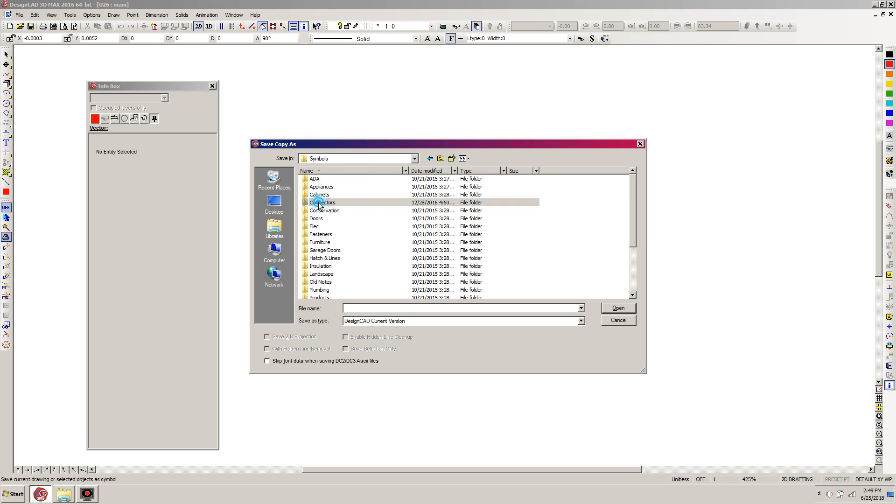
click(361, 308)
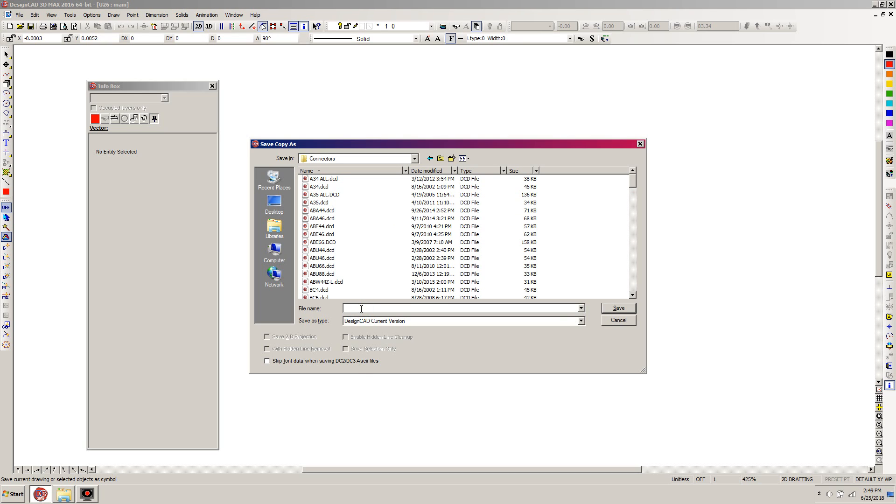
text(U)
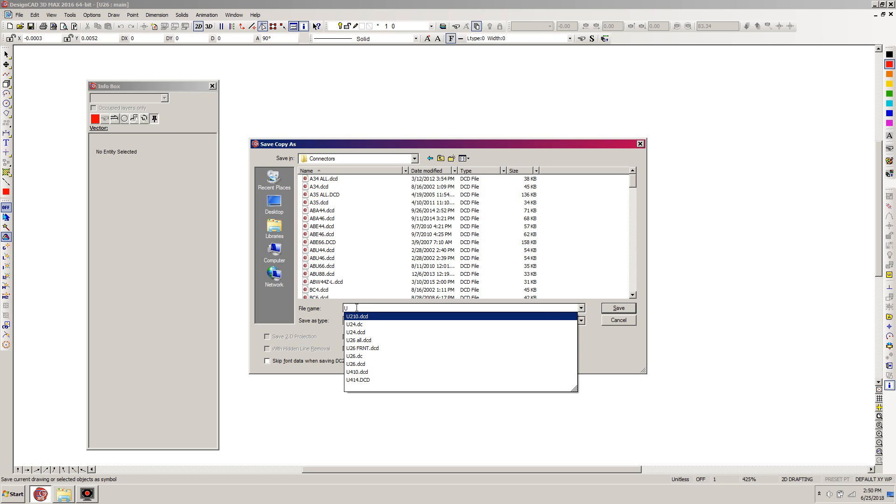
text(26)
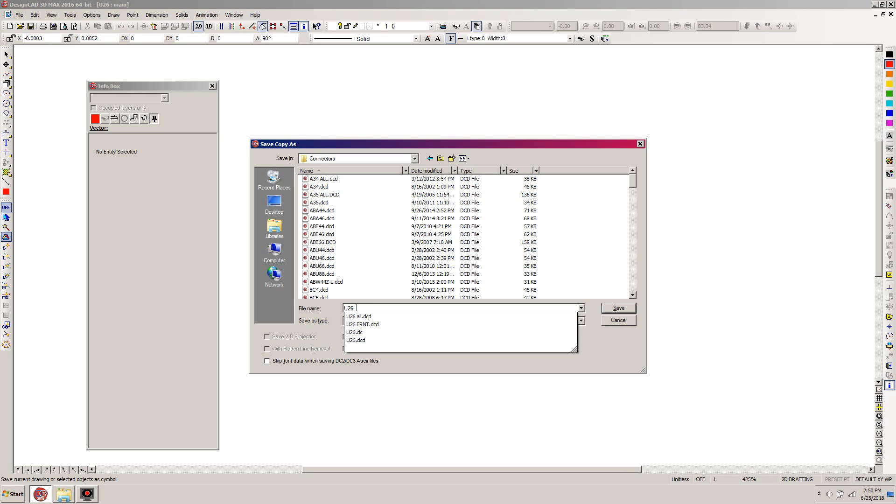
text( Test)
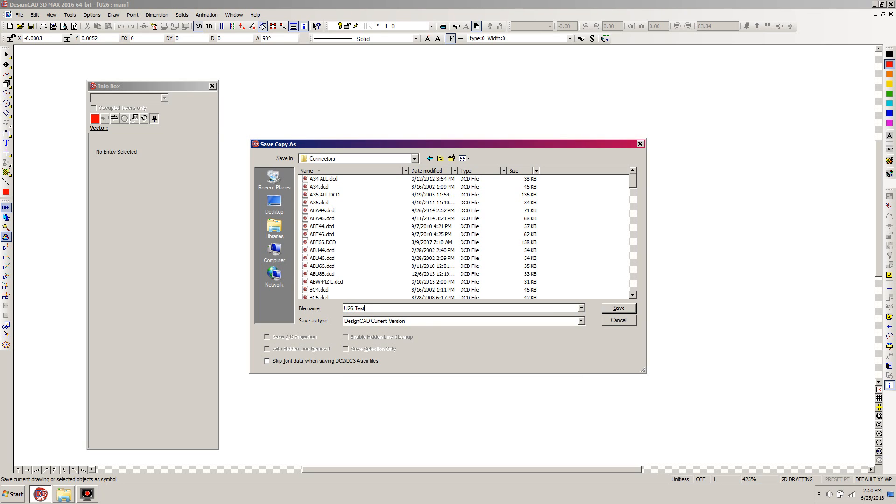
click(619, 308)
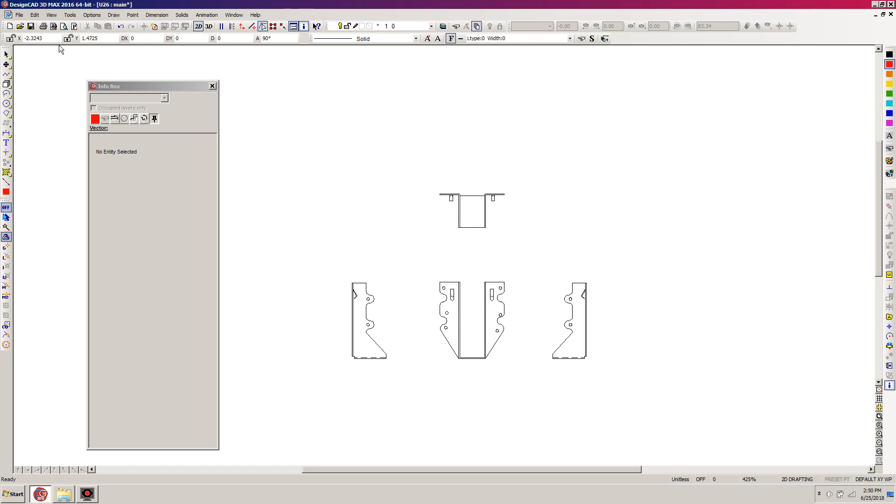
Close the U26 drawing without saving its changes
click(19, 15)
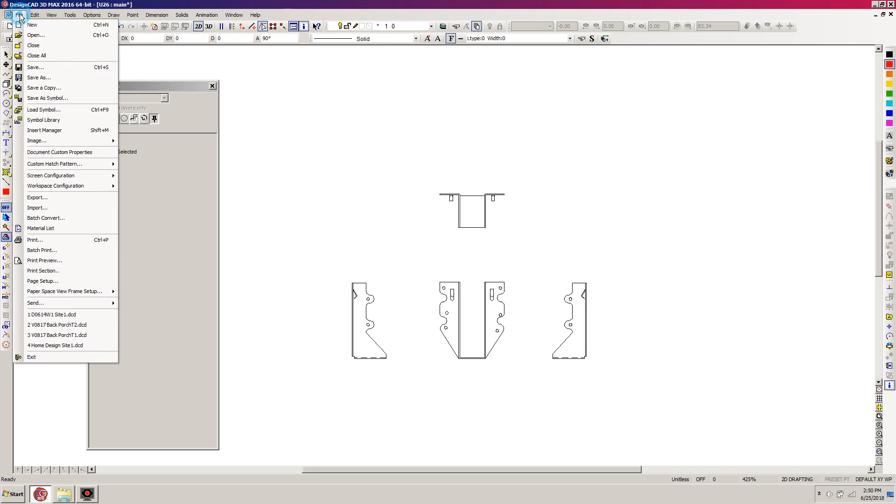
click(31, 50)
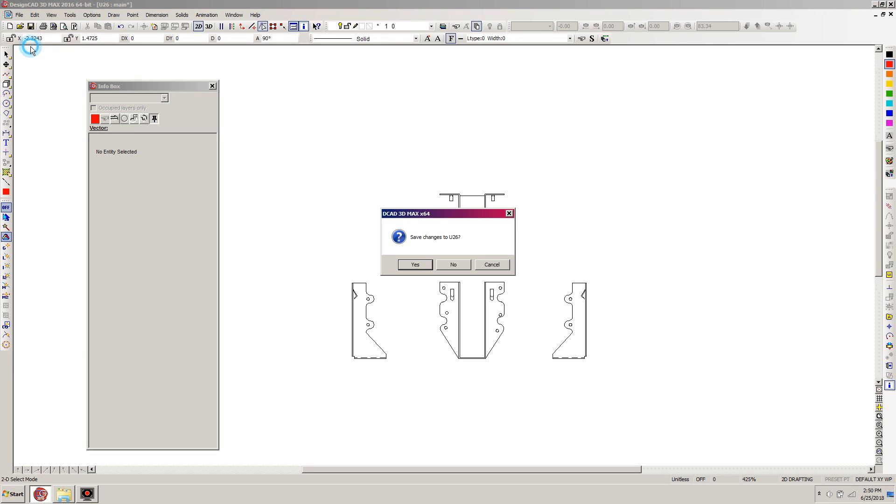
click(456, 265)
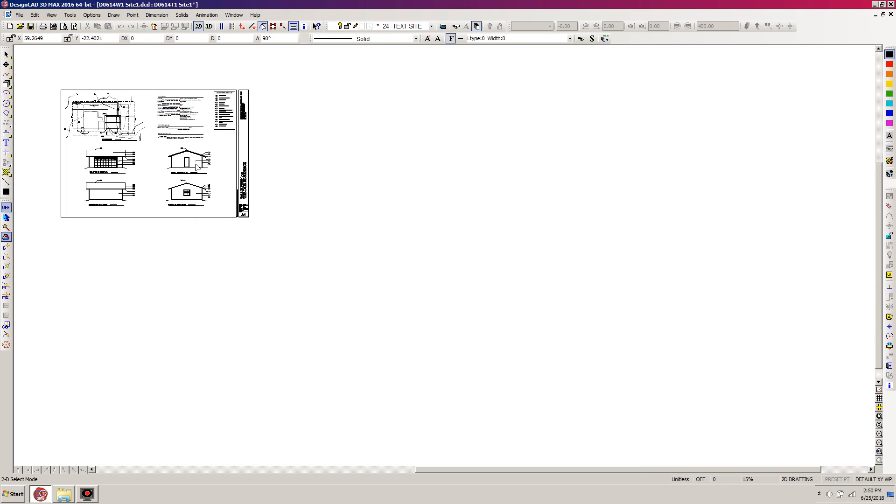
Examine the entity properties of the "15" keynote text above the gable elevation in the site drawing
key(w)
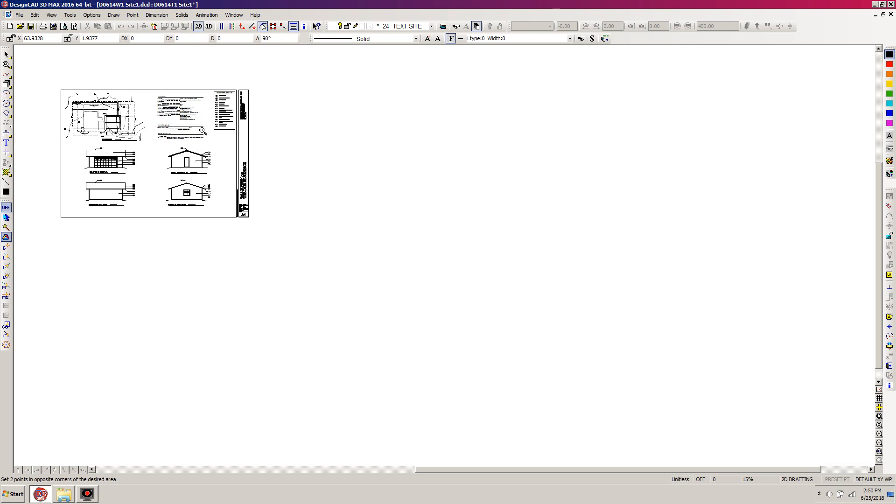
click(202, 130)
click(116, 176)
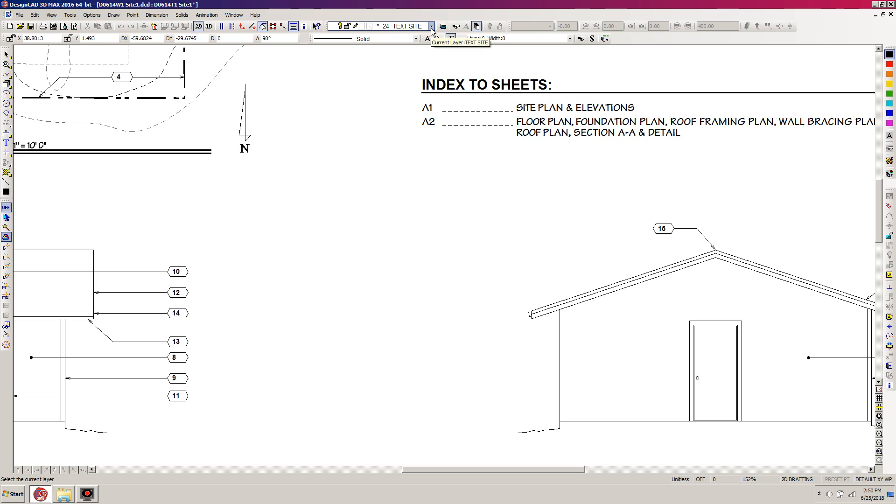
click(668, 230)
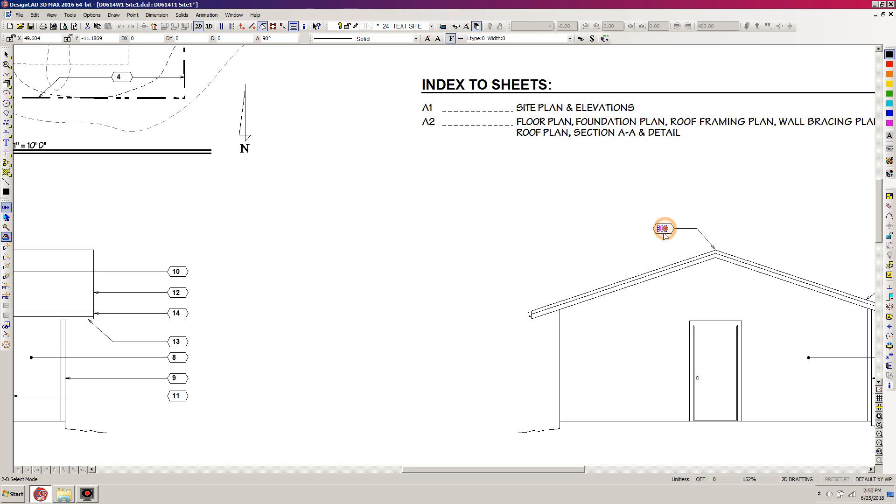
click(890, 387)
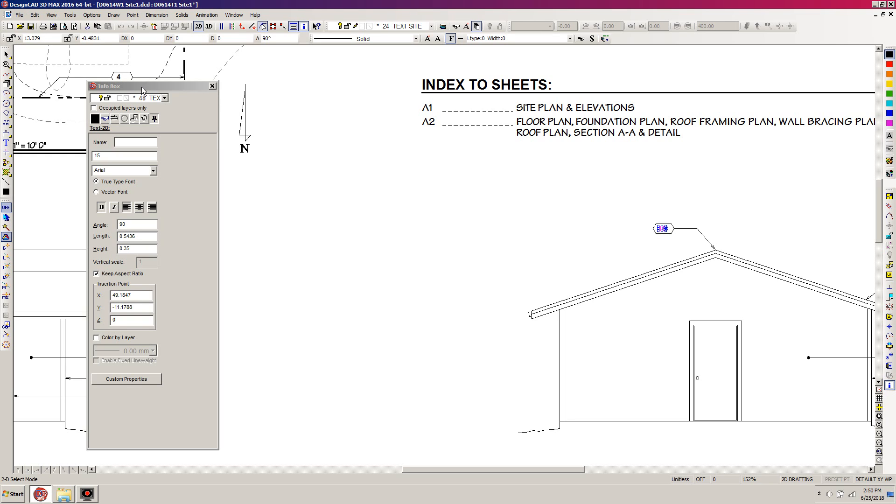
Make layer 15 FND PLN the current layer and clear the selection of the keynote text
click(433, 27)
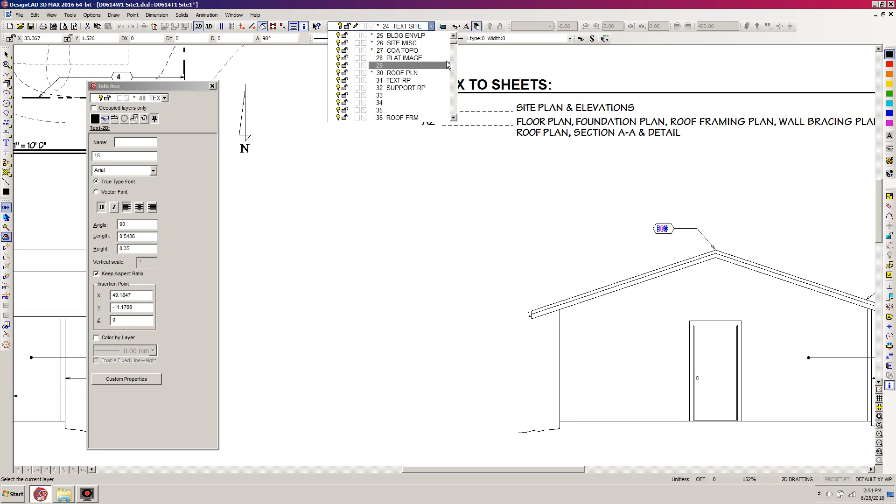
click(453, 37)
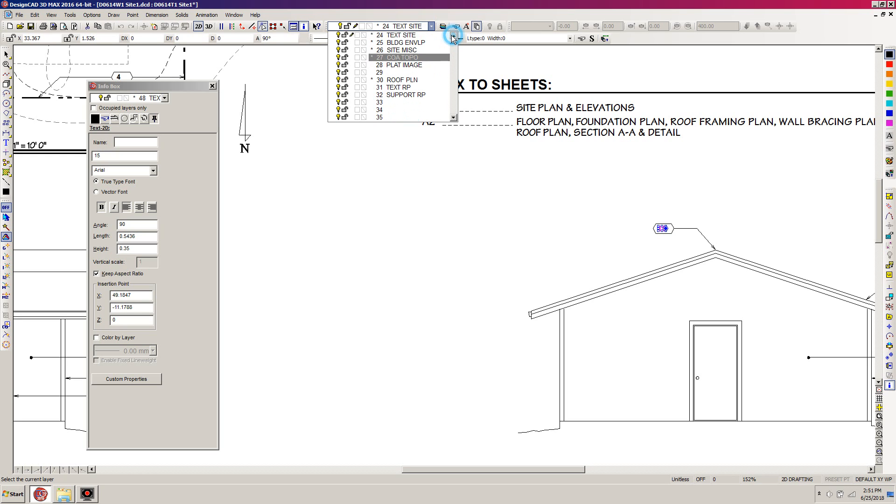
click(452, 36)
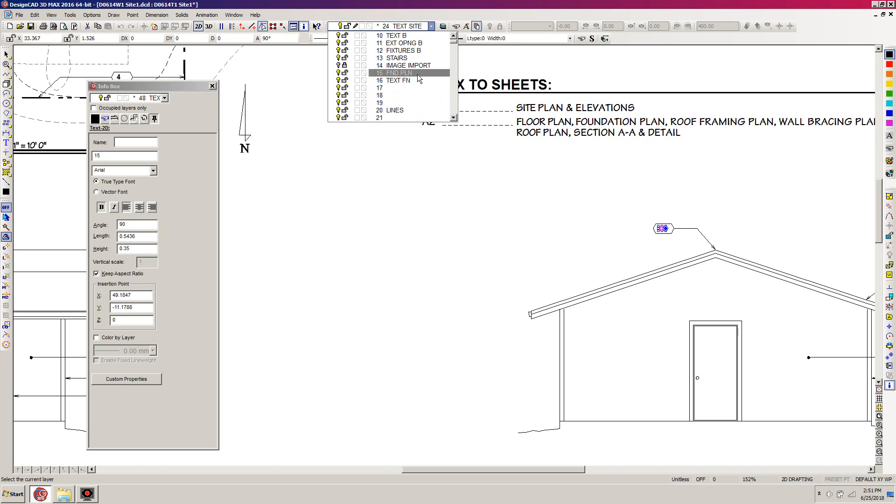
click(384, 77)
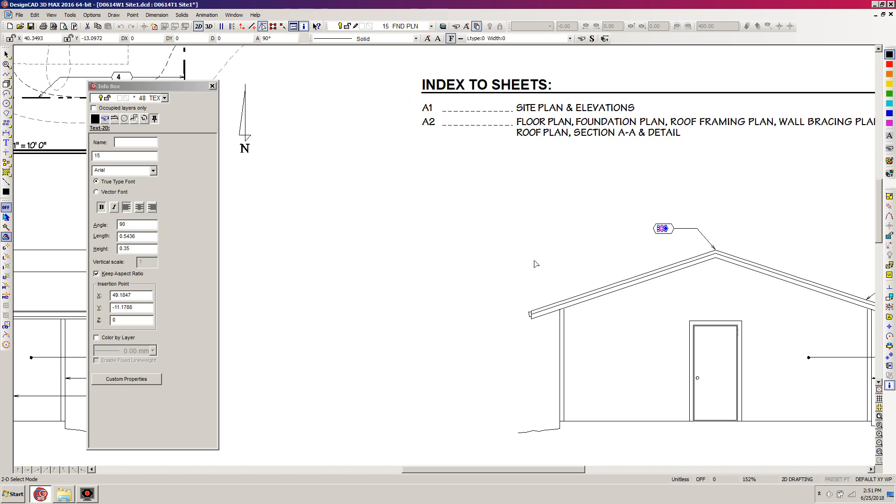
click(593, 209)
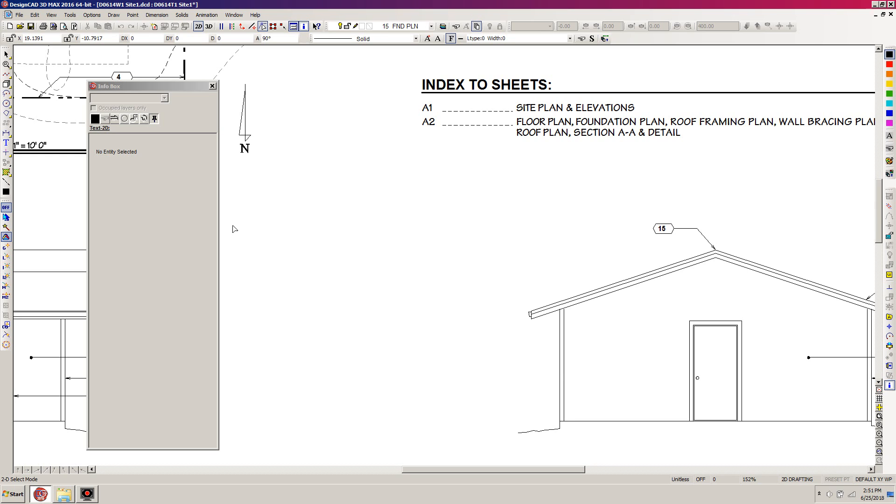
Load the U26 Test.dcd symbol from the Connectors folder at original scale and place it in the blank area beside the gable elevation
key(s)
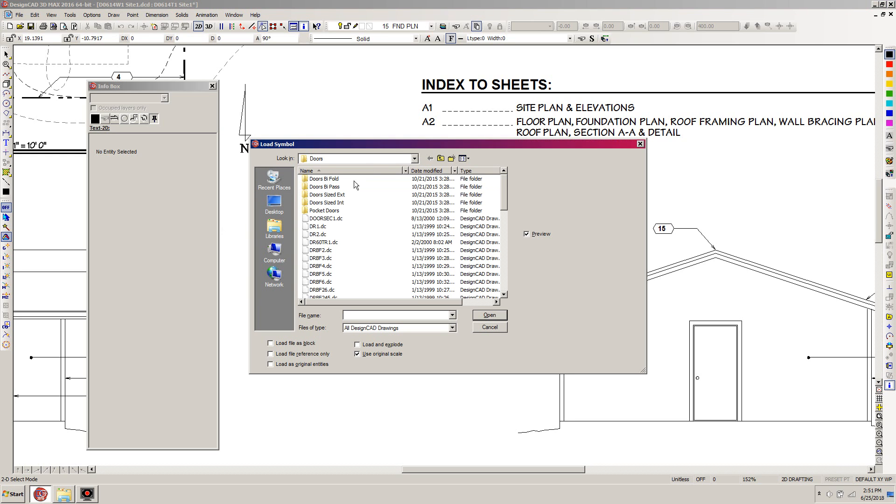
click(441, 159)
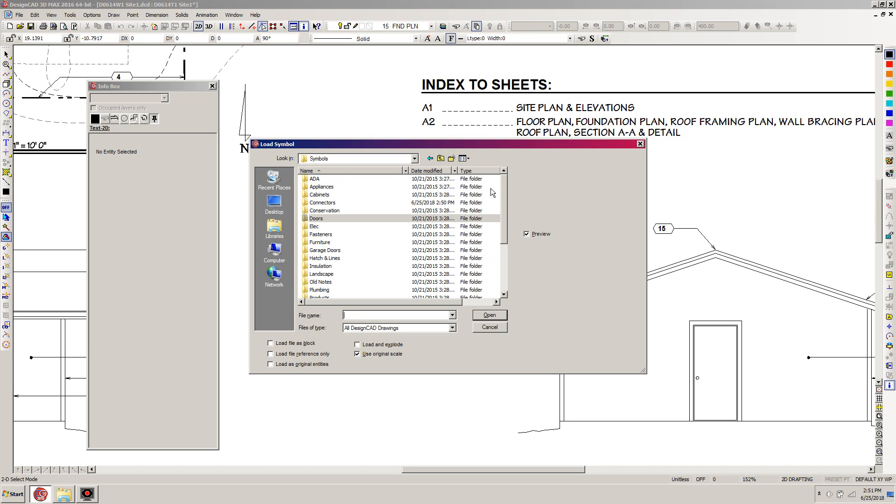
double_click(323, 203)
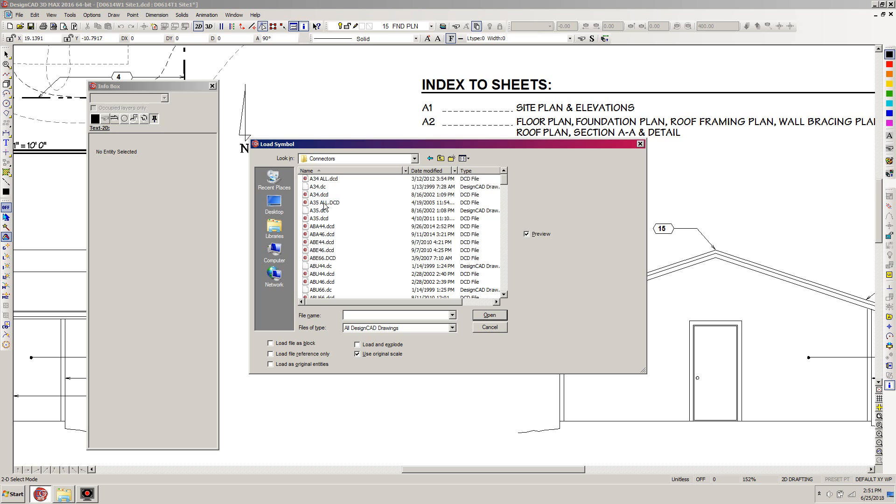
drag(505, 180, 507, 282)
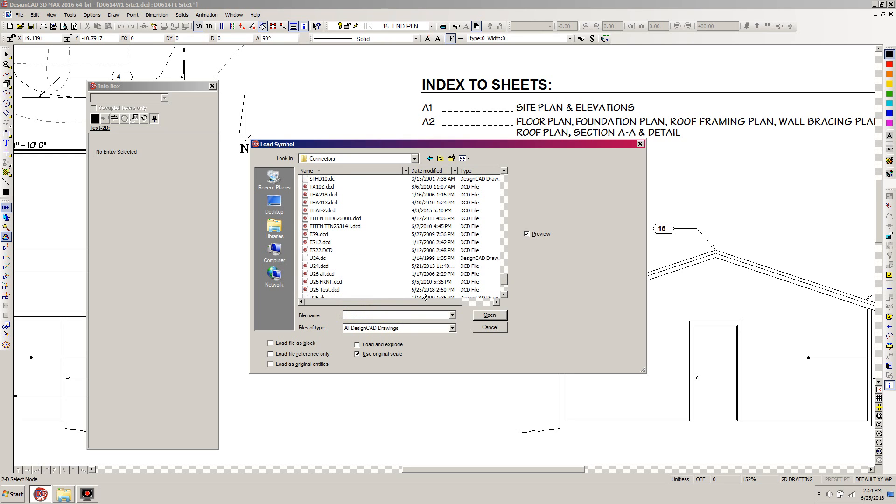
click(319, 290)
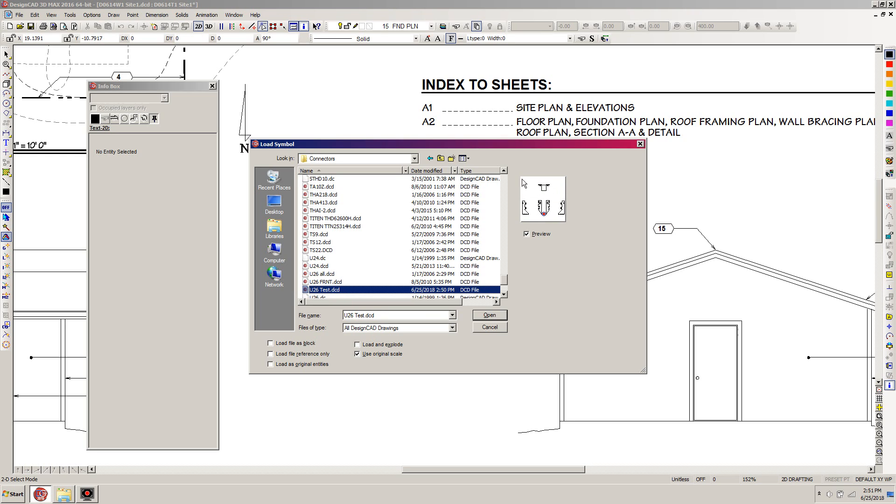
click(487, 315)
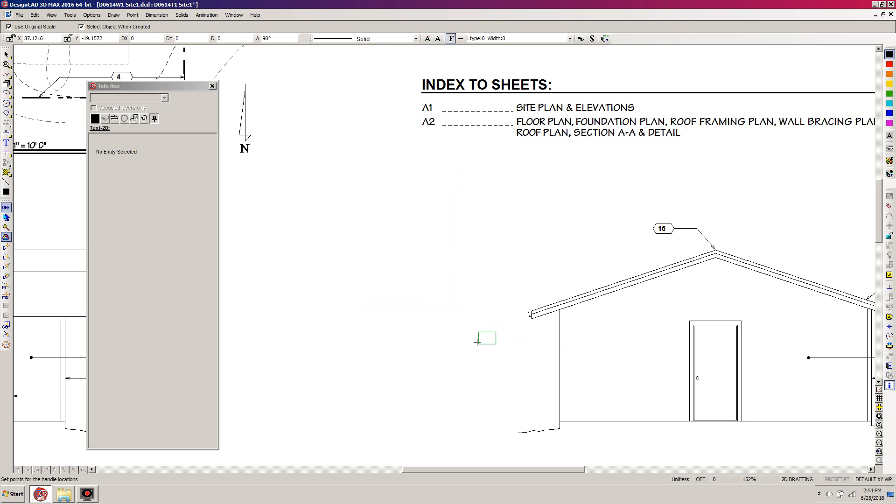
click(493, 270)
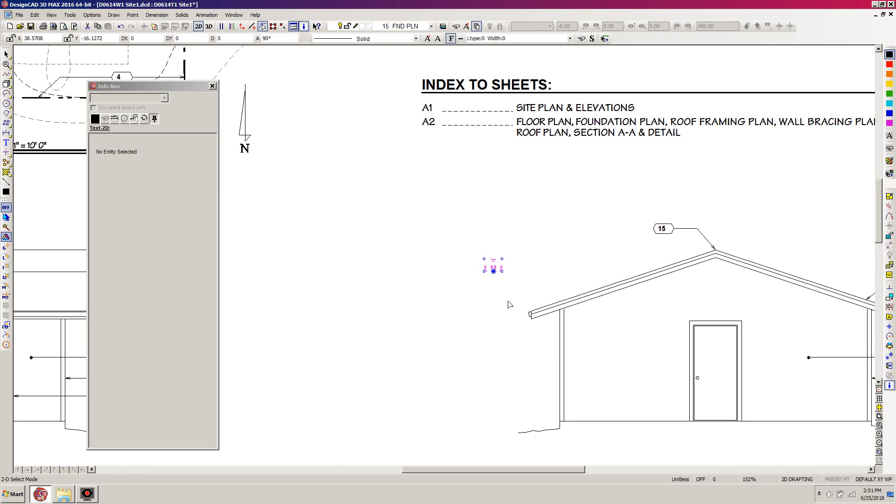
key(w)
click(528, 239)
click(457, 283)
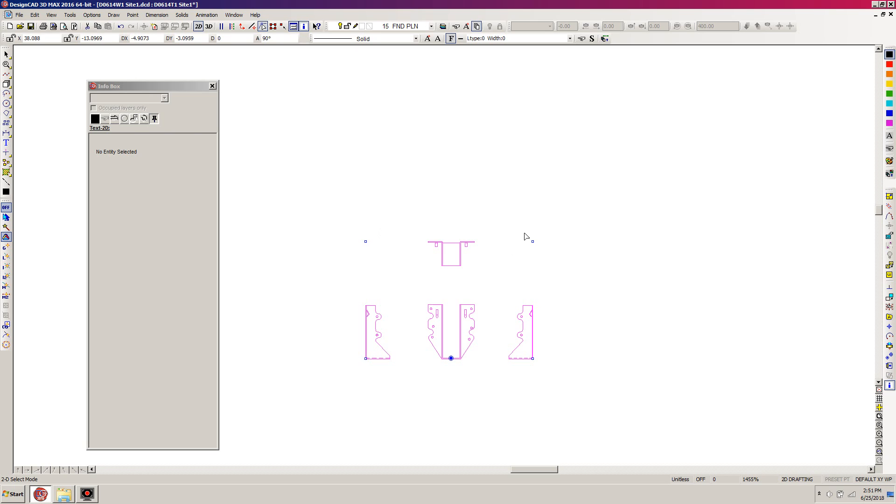
Explode the placed U26 Test.dcd hanger symbol into its individual entities and clear the selection
click(152, 88)
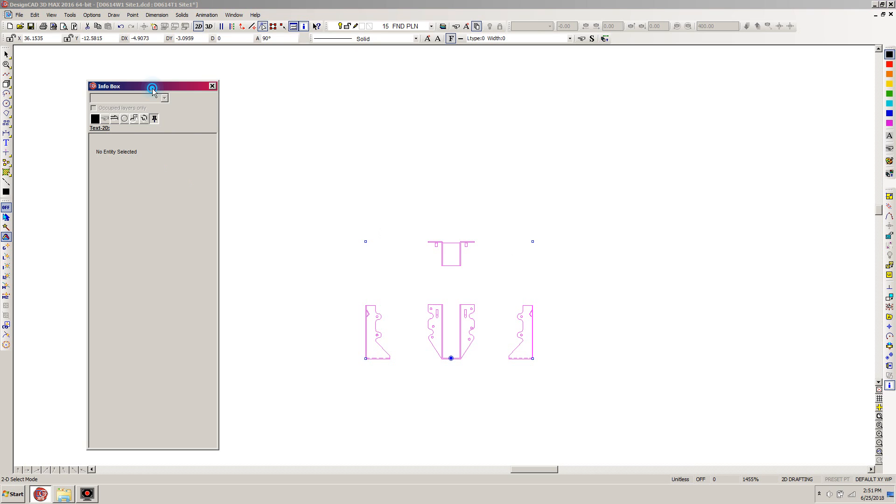
click(676, 240)
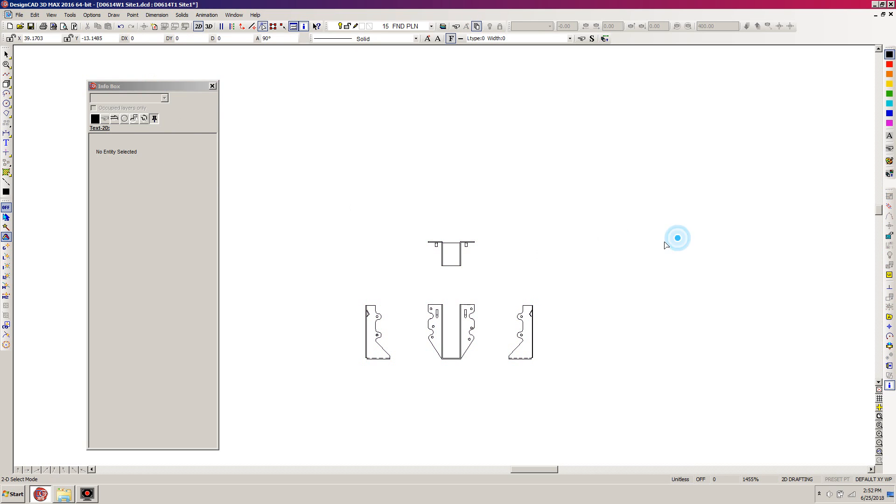
click(558, 224)
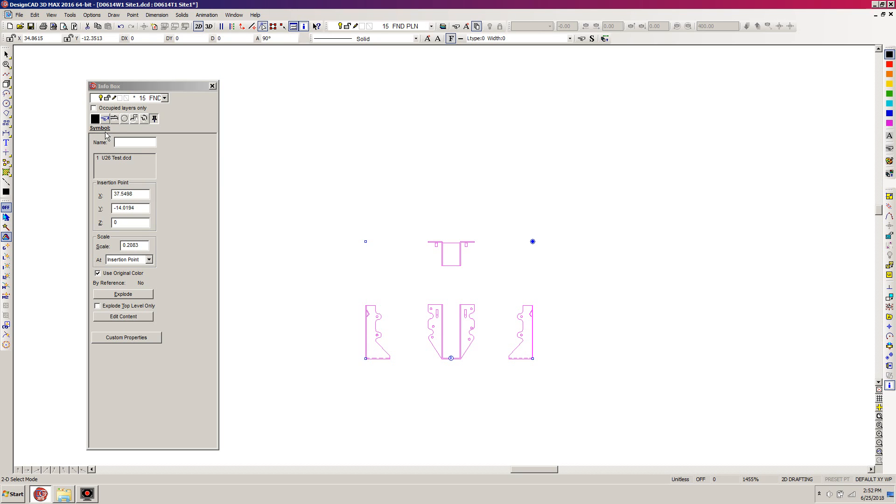
click(889, 307)
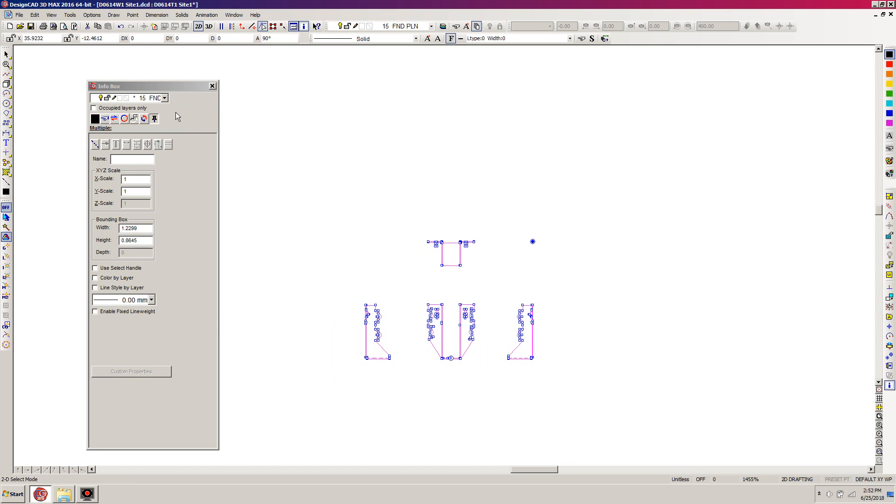
click(683, 210)
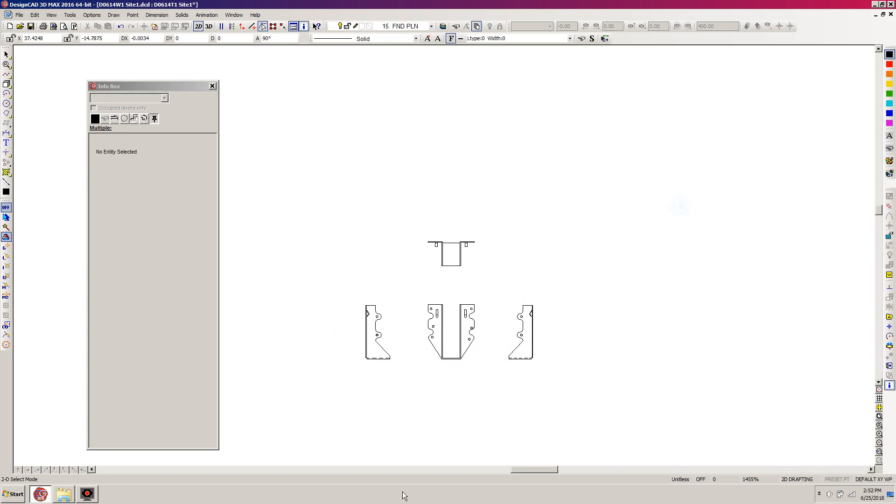
Move the hanger's right-hand side view up and away from the other views into the blank area at their right, and deselect it
drag(578, 280, 631, 310)
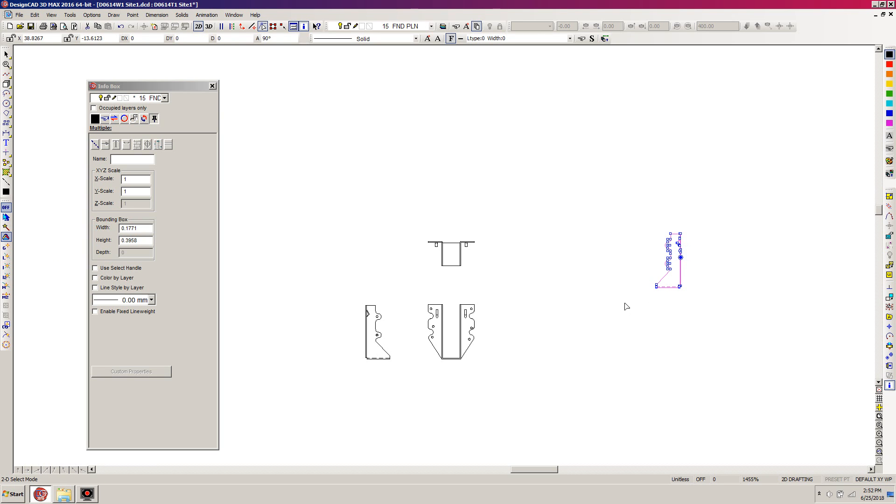
click(691, 340)
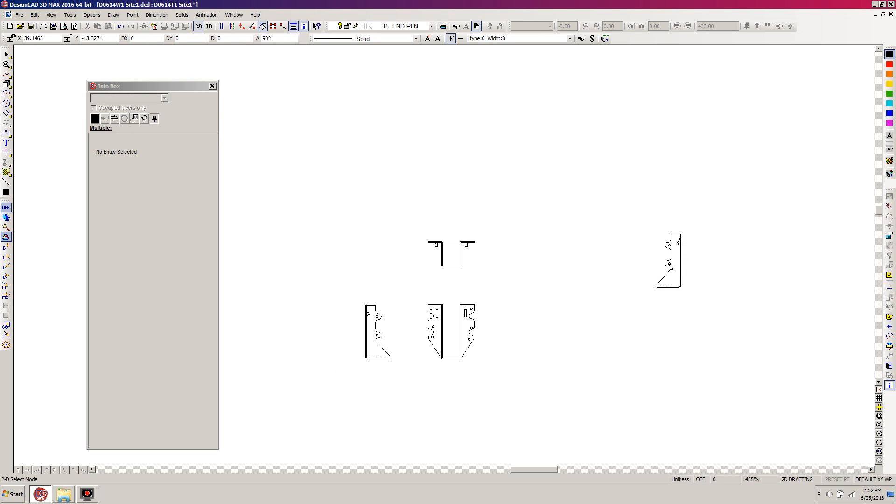